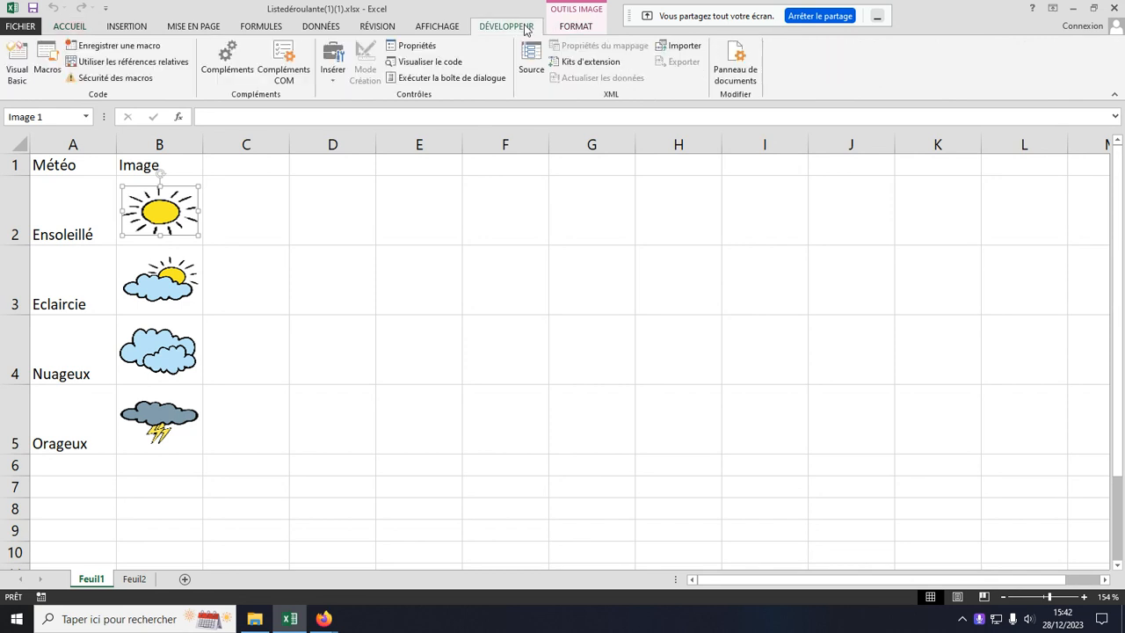
View the workbook's project objects in the Visual Basic editor, select ThisWorkbook and close the editor
left_click(18, 78)
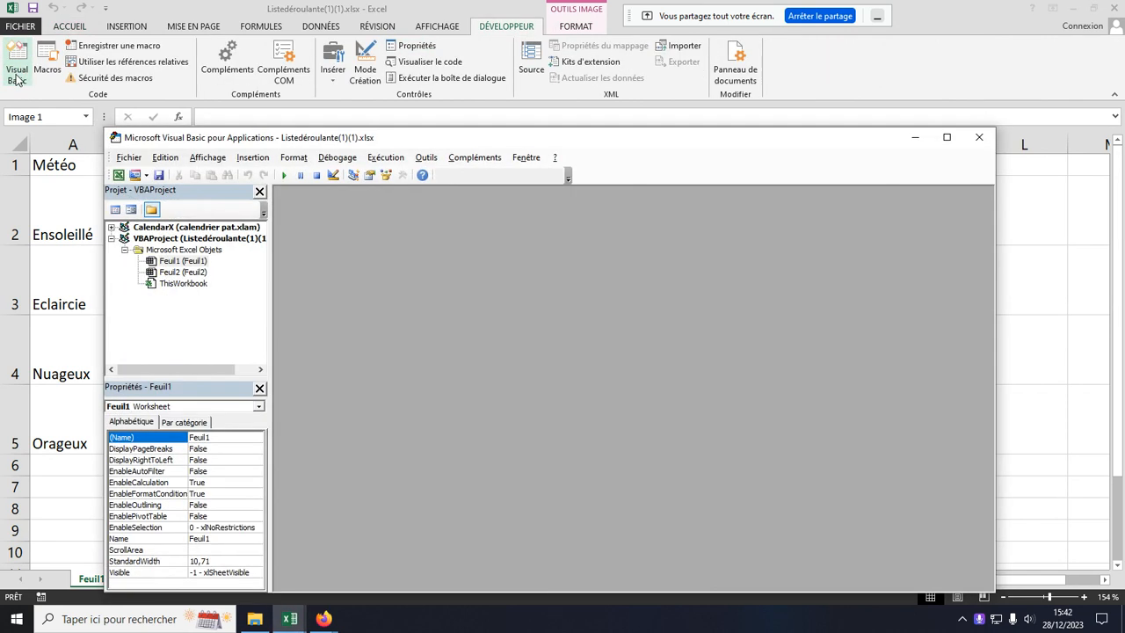
left_click(183, 283)
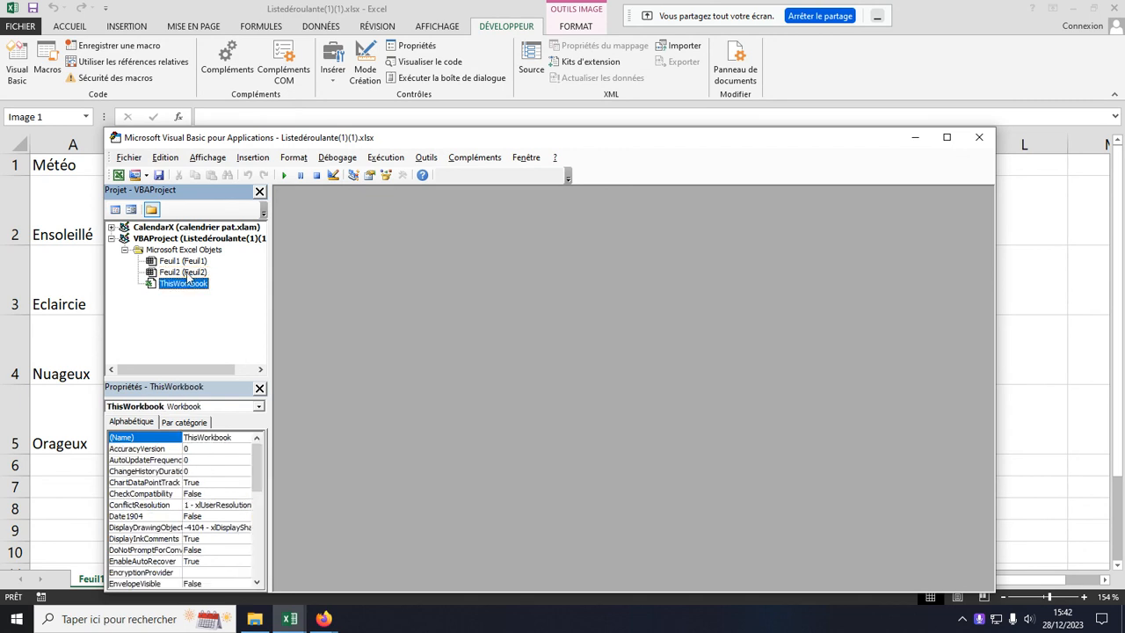
left_click(979, 138)
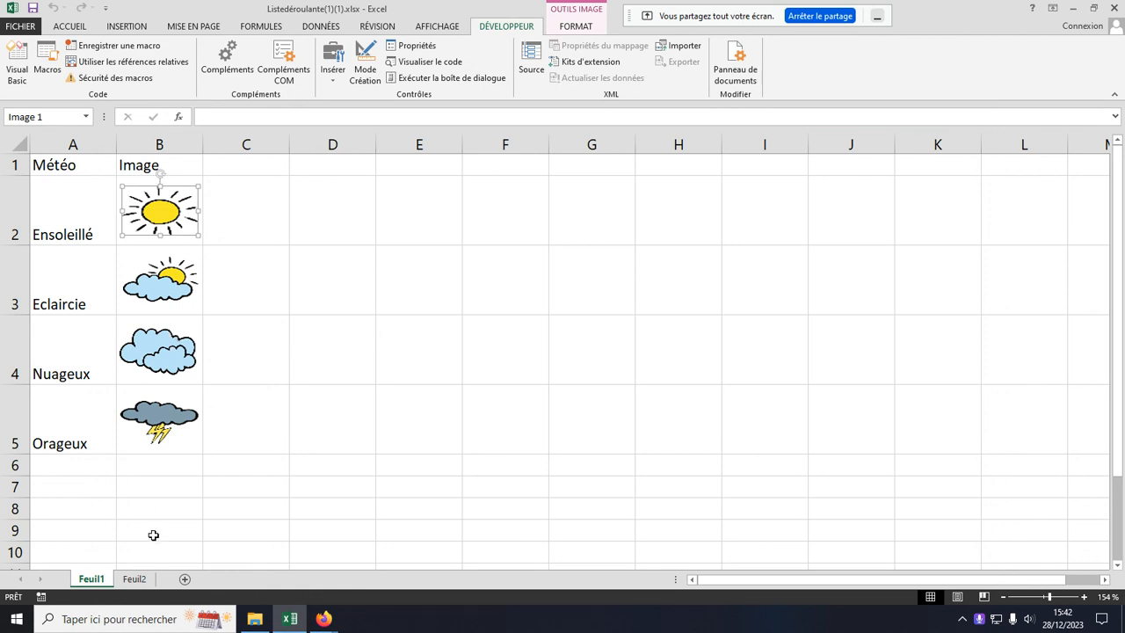
Delete the two cloud pictures in cells C2 and C3 of the Feuil2 sheet
left_click(136, 577)
left_click(145, 260)
scroll(146, 261, "up", 2)
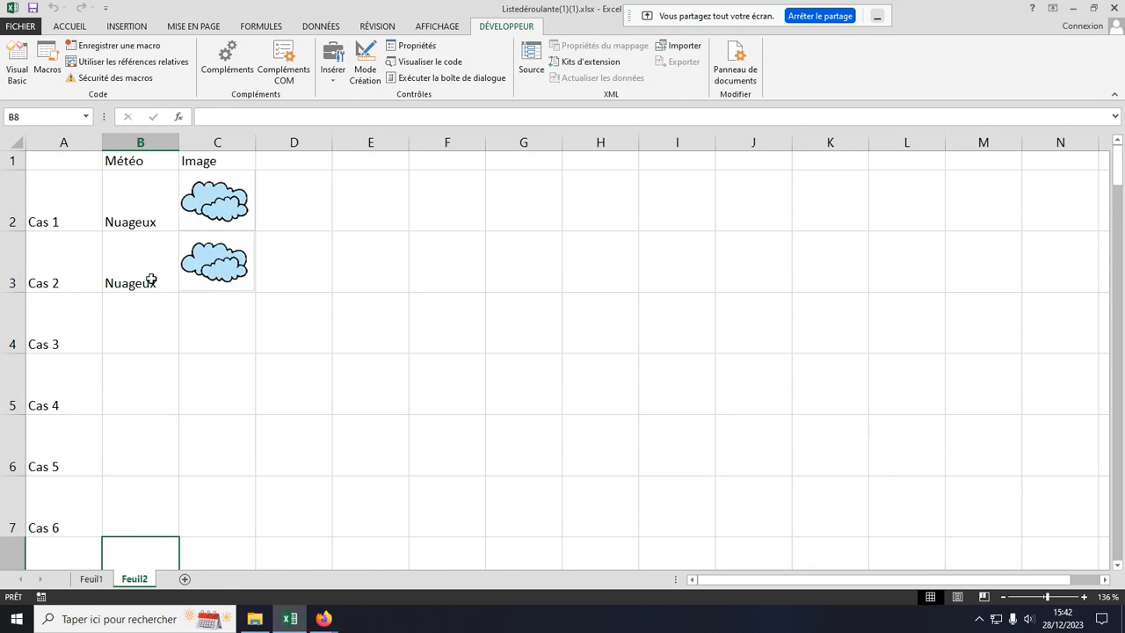
left_click(229, 201)
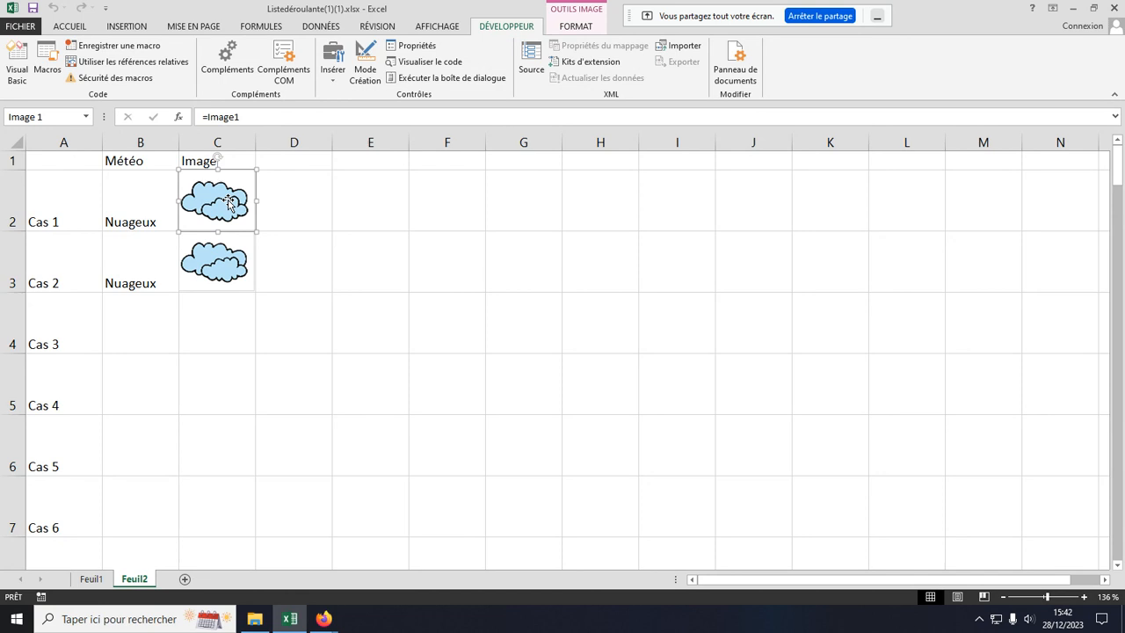
key("Delete")
left_click(224, 262)
key("Delete")
Clear the Météo entries for Cas 1 and Cas 2 in cells B2 and B3
left_click(131, 203)
key("Delete")
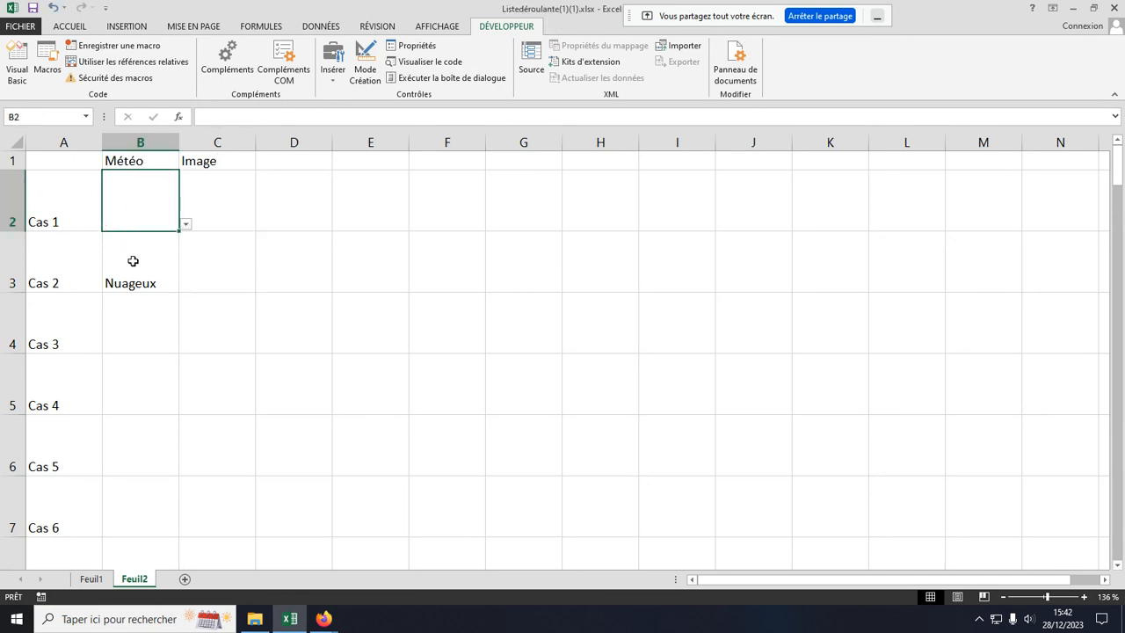
left_click(133, 258)
key("Delete")
Open the data validation settings for cells B2:B61, extending the existing validation to the cells without one
left_click(151, 214)
left_click_drag(151, 193, 120, 324)
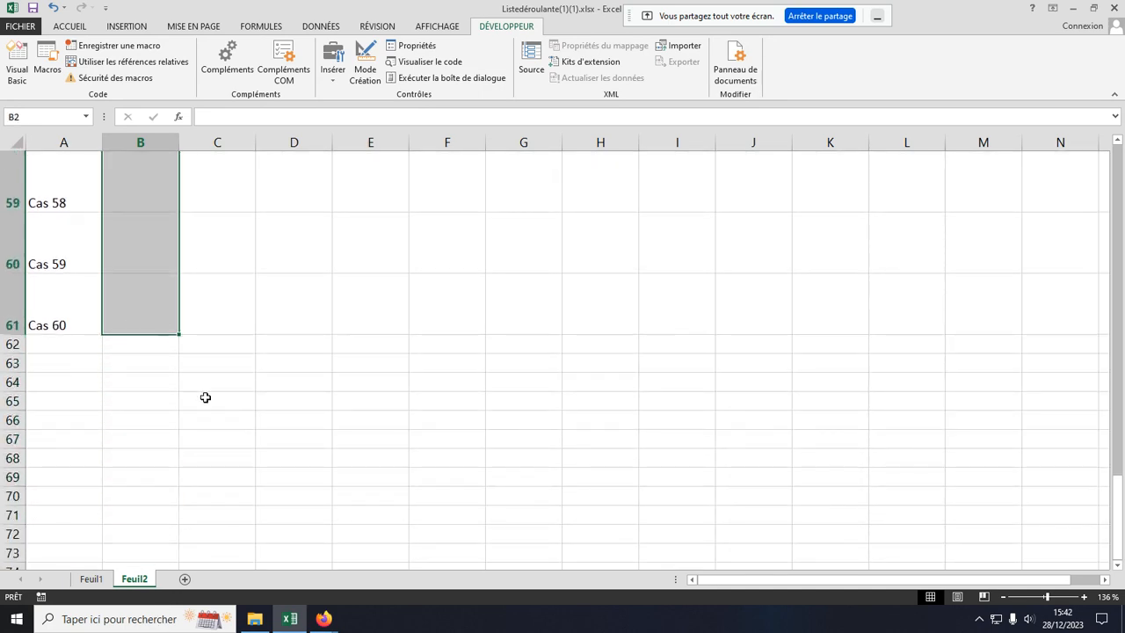
scroll(211, 391, "up", 20)
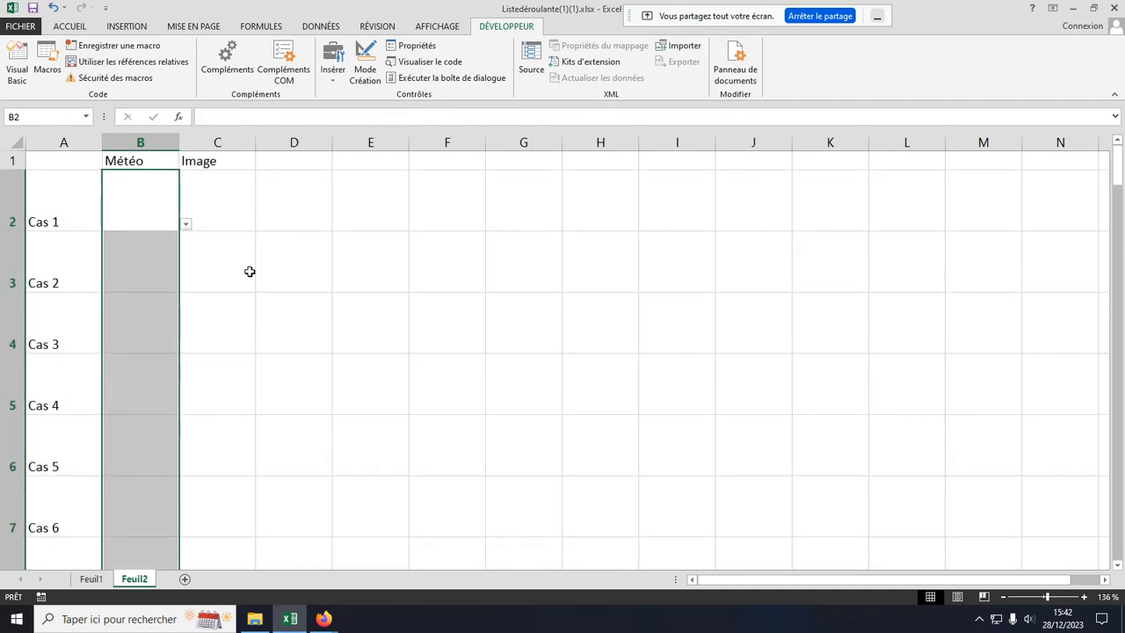
left_click(320, 26)
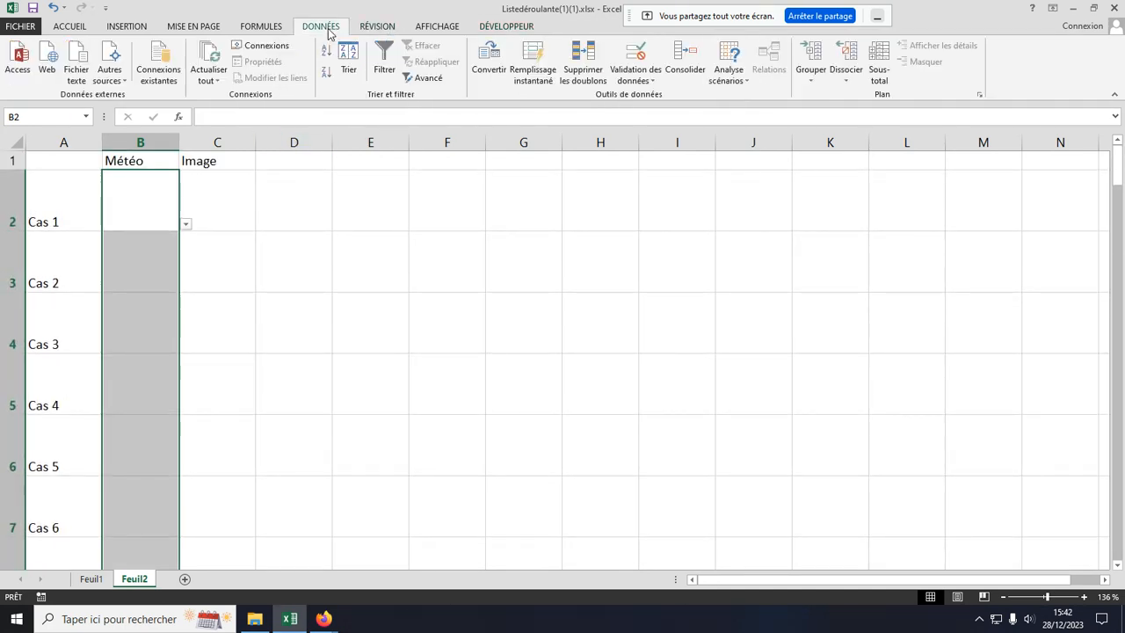
left_click(655, 80)
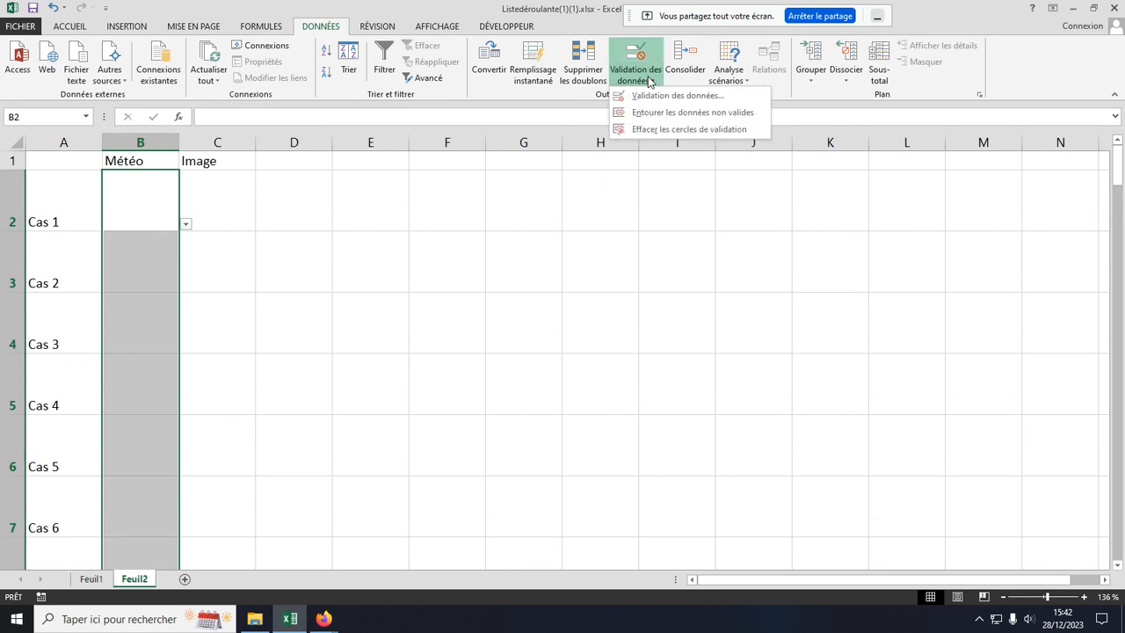
left_click(652, 96)
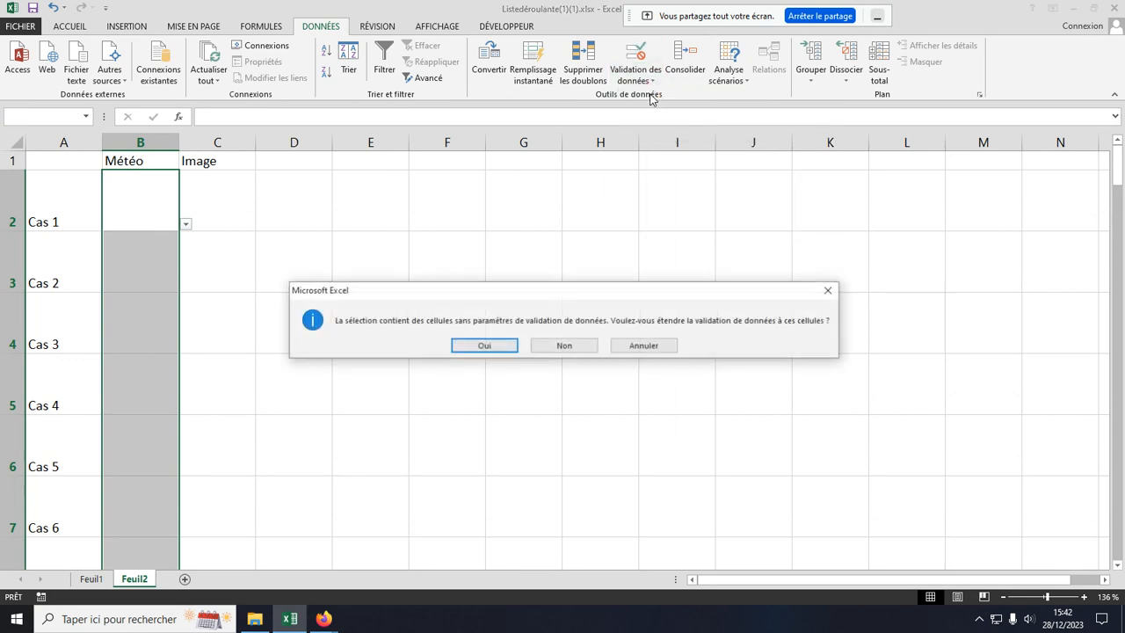
left_click(484, 346)
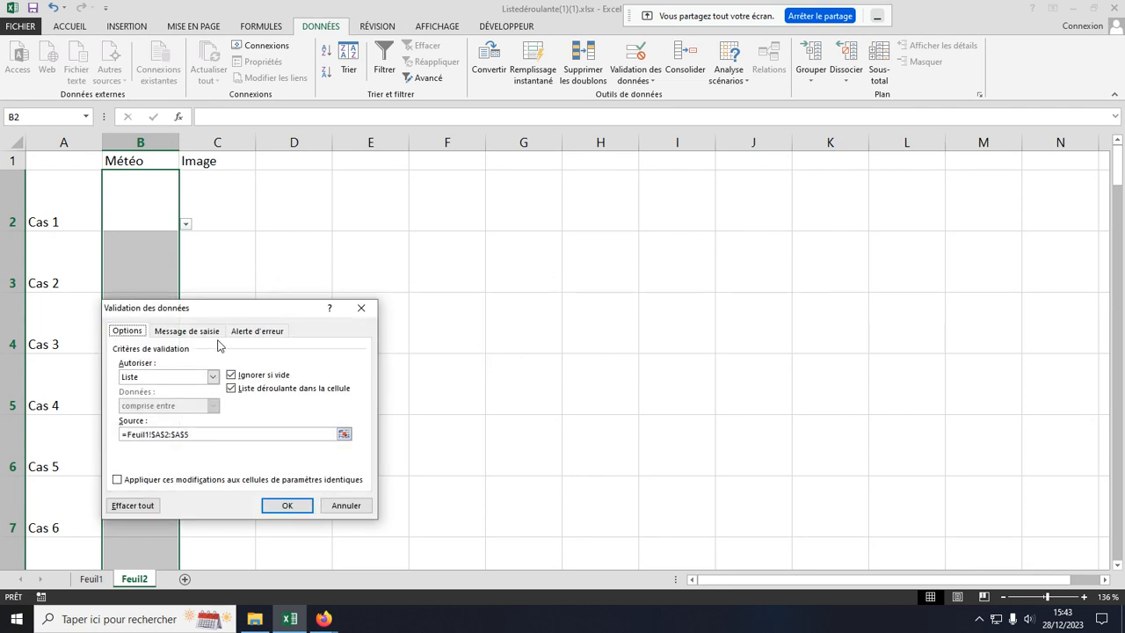
left_click_drag(224, 318, 419, 231)
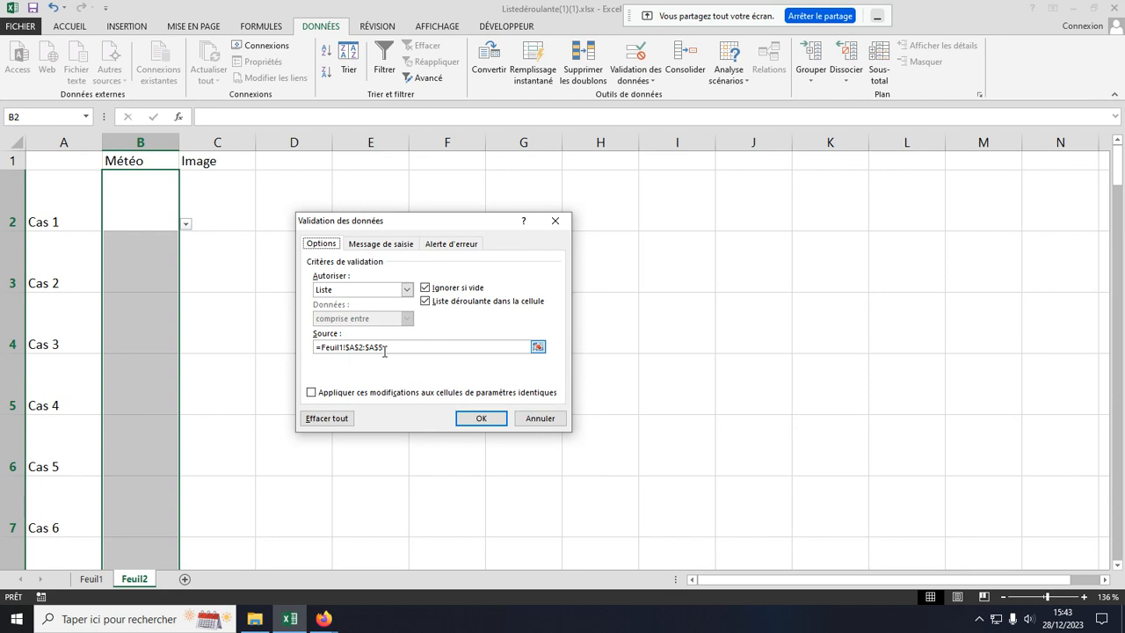
Replace the validation list source with =decaler(Feuil1!$A:$A;1;0;nbval(Feuil1!$A:$A)-1) and apply it
left_click(391, 347)
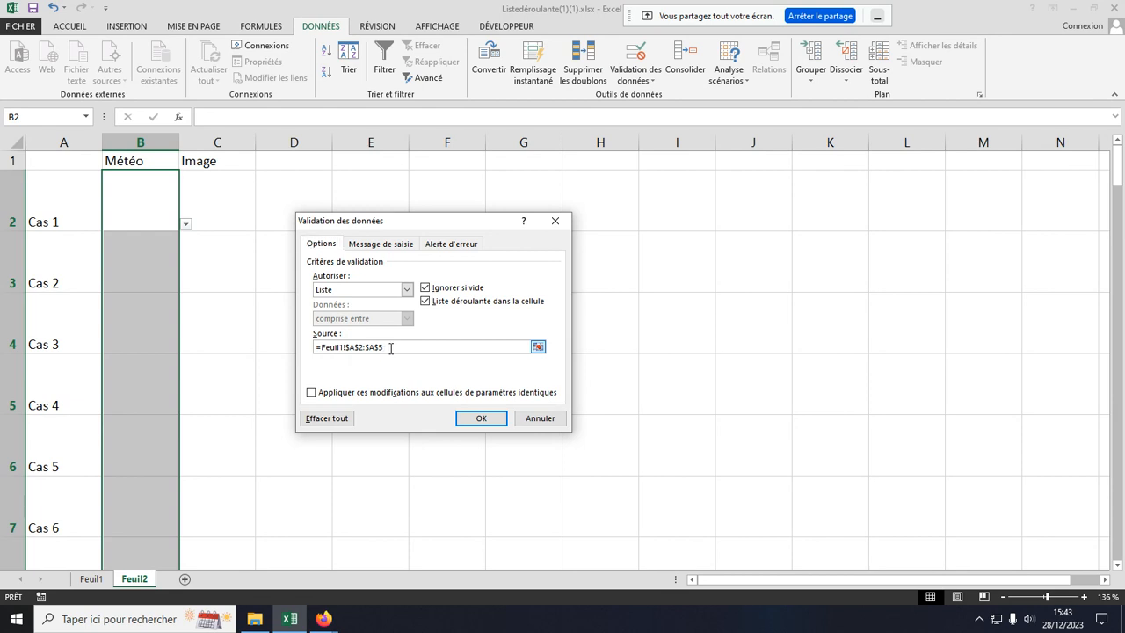
double_click(313, 352)
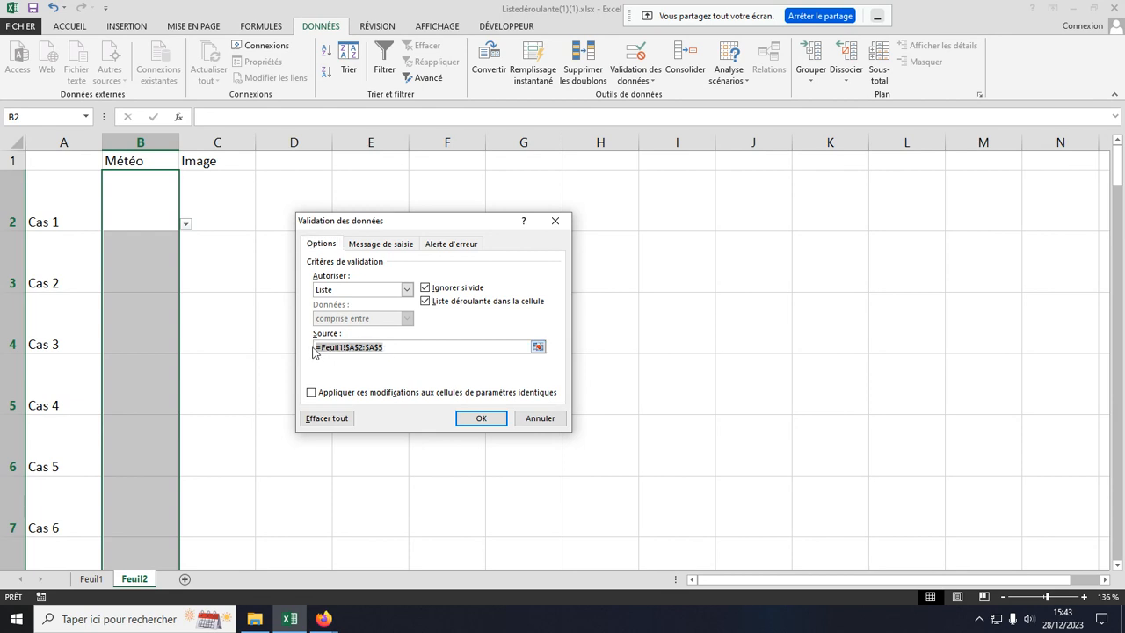
key("BackSpace")
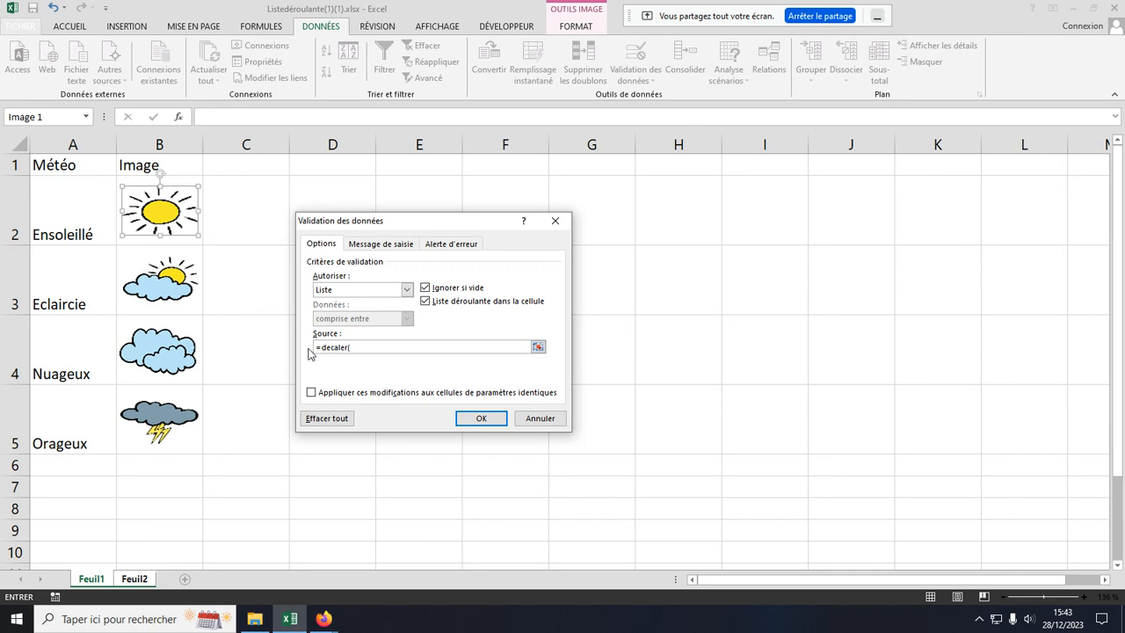
left_click(92, 582)
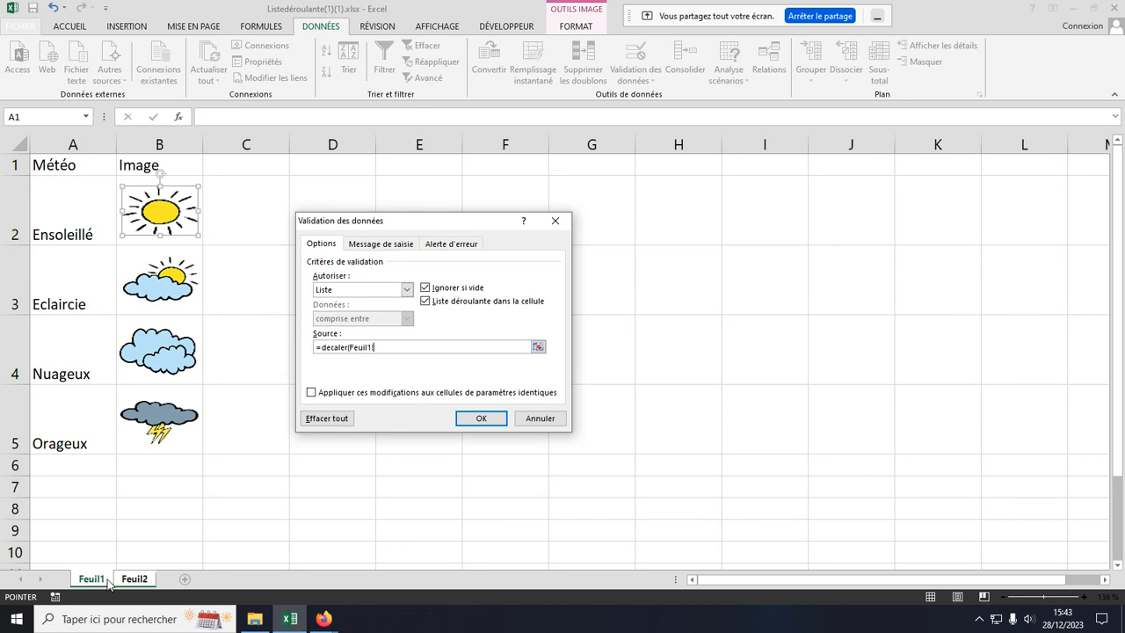
left_click(72, 144)
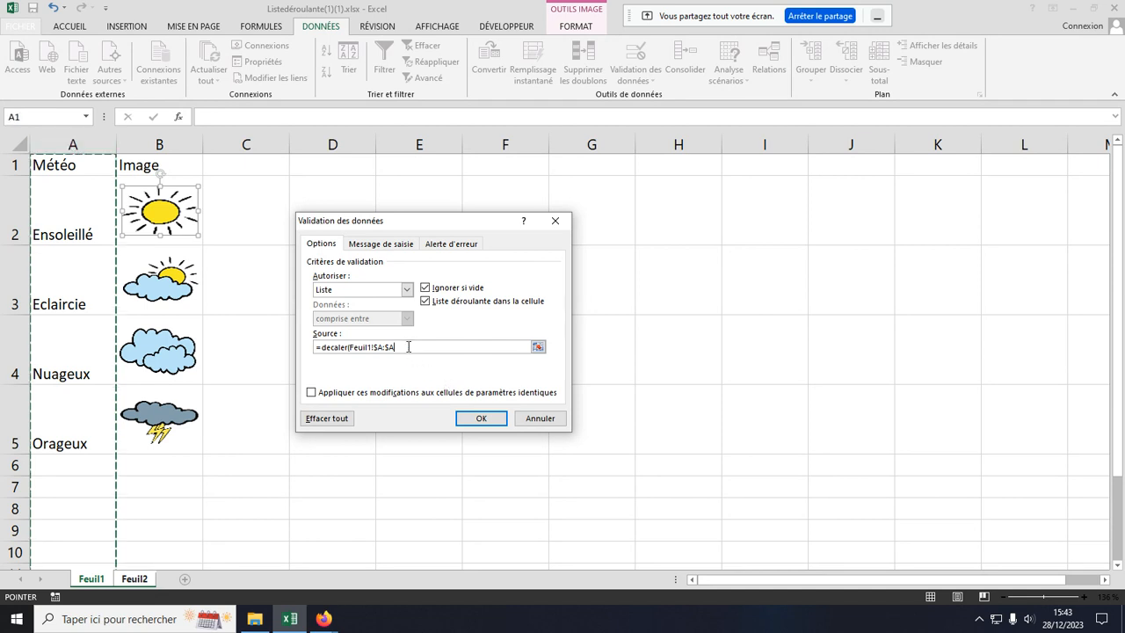
type(";1;0;nbval(")
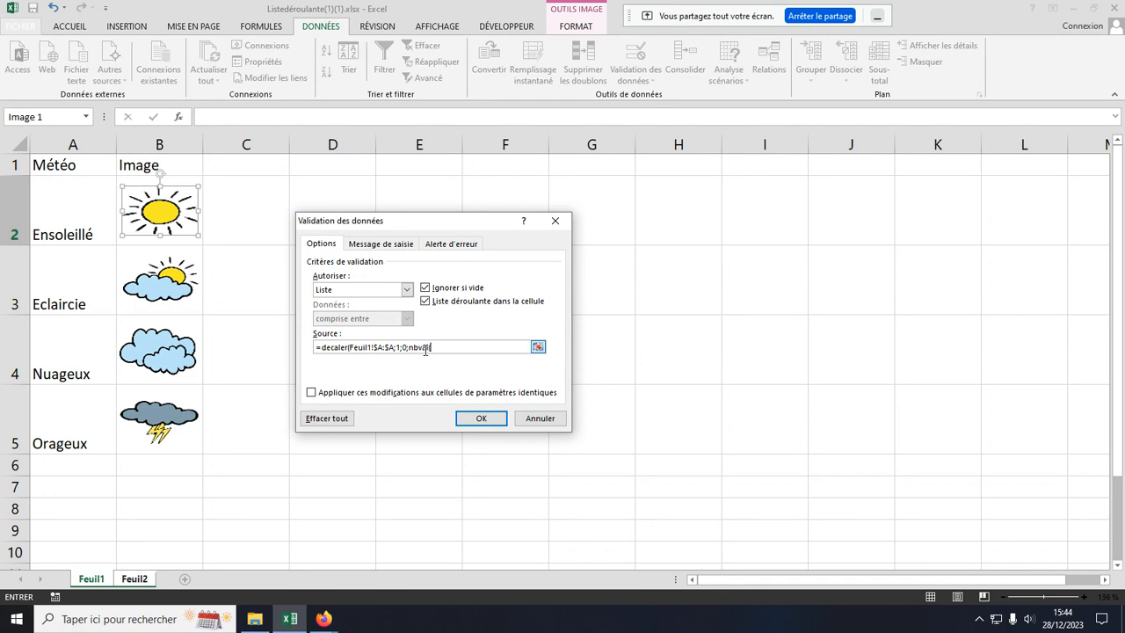
left_click(97, 145)
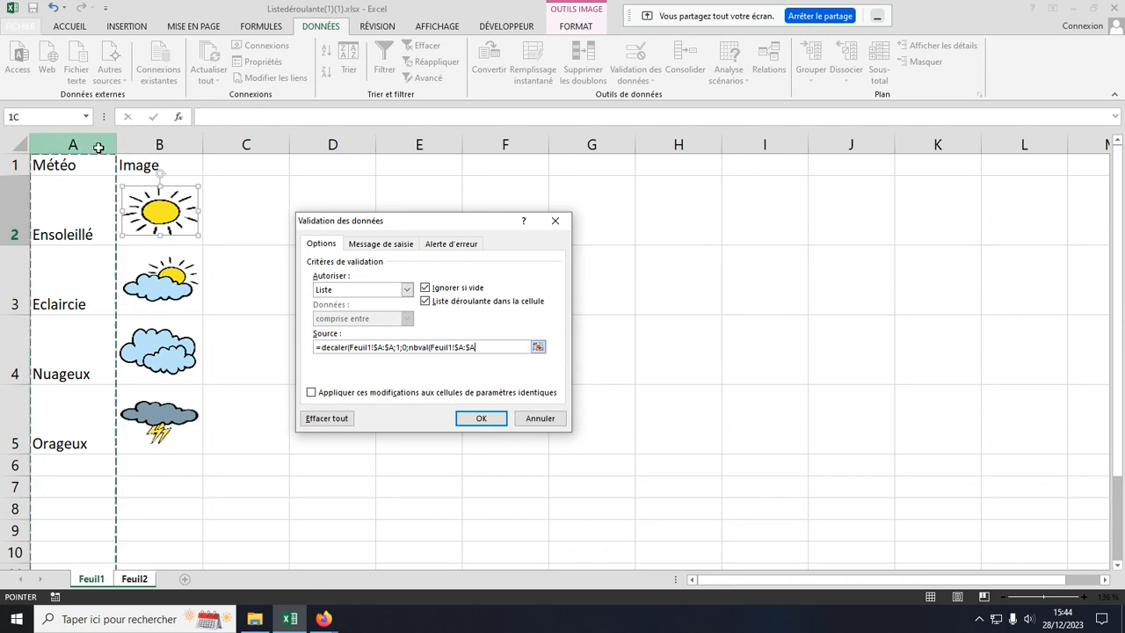
left_click(483, 347)
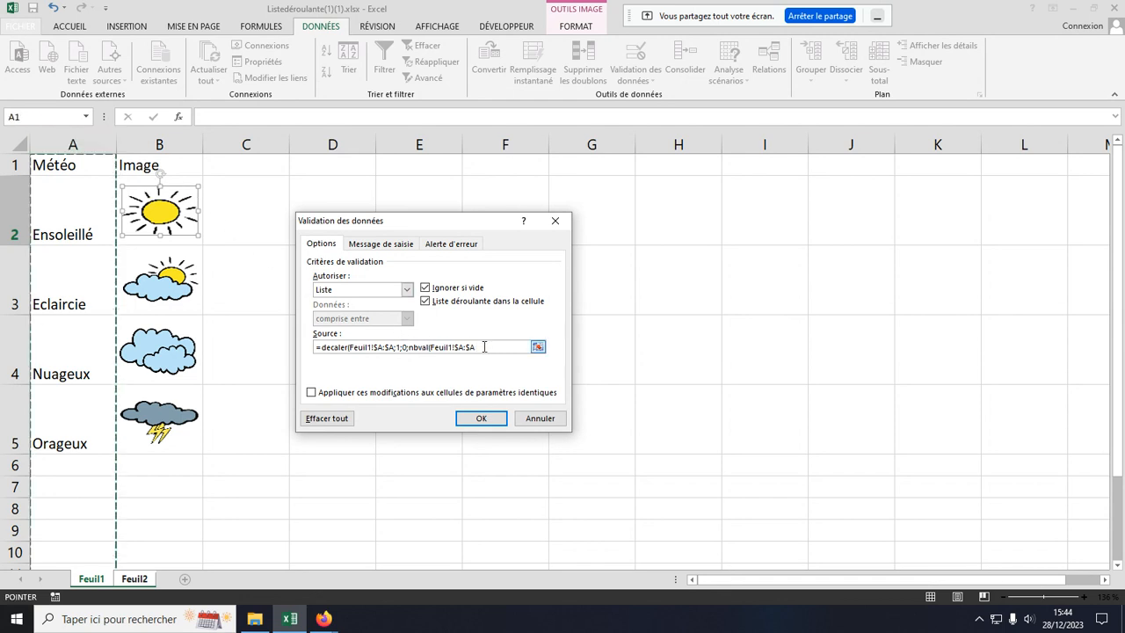
type("-1")
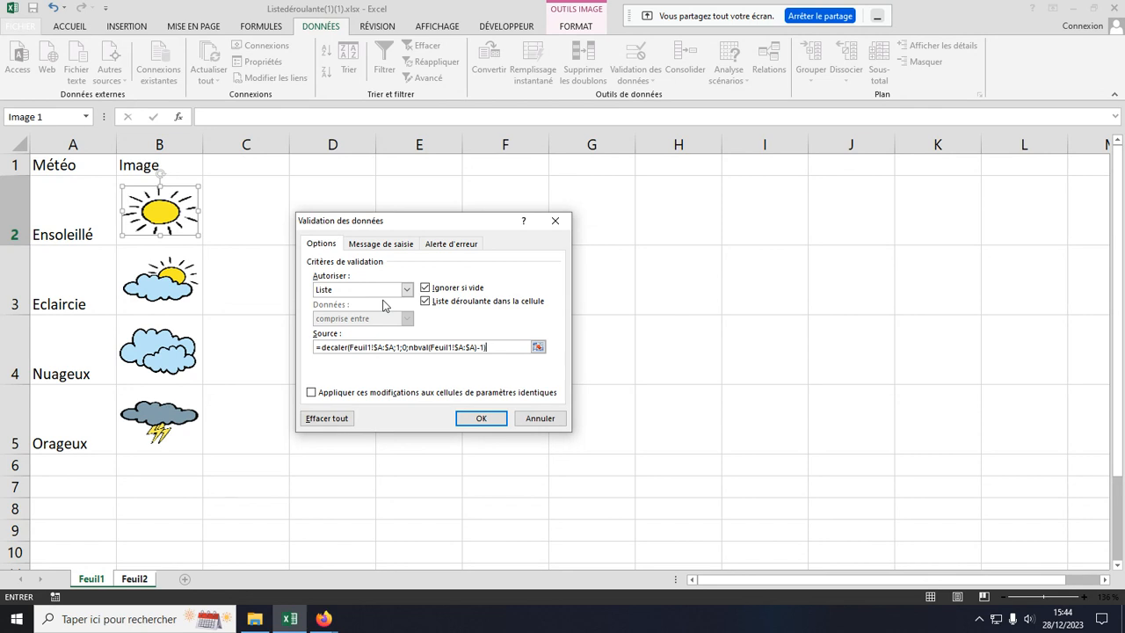
key("Return")
Check the choices offered by the drop-down list in cell B2 of Feuil2
left_click(293, 303)
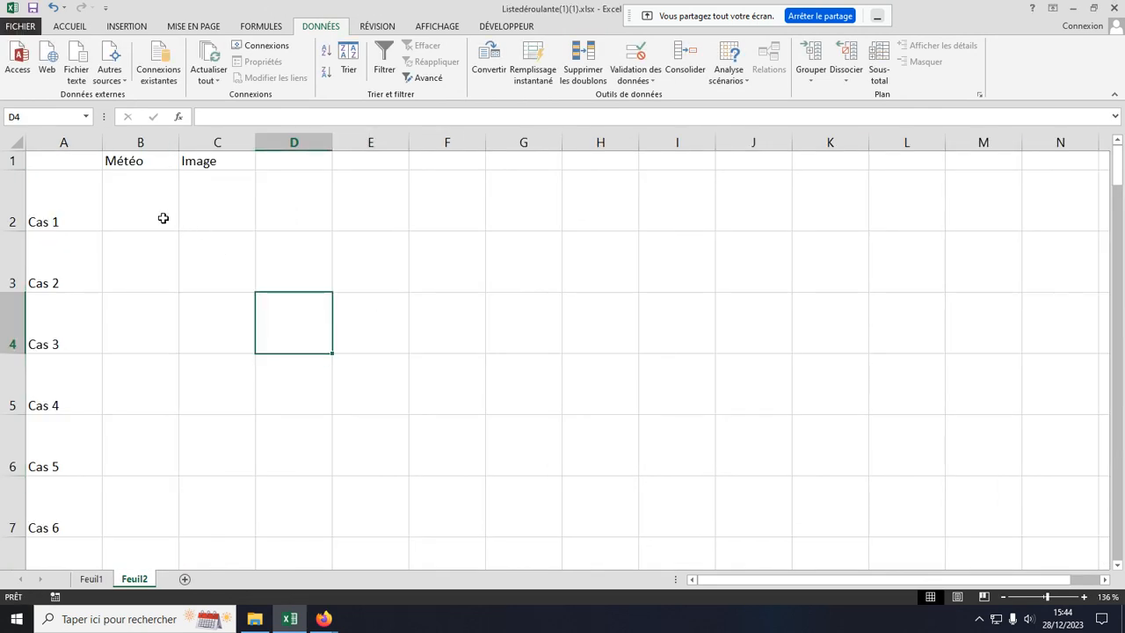
left_click(161, 220)
left_click(184, 227)
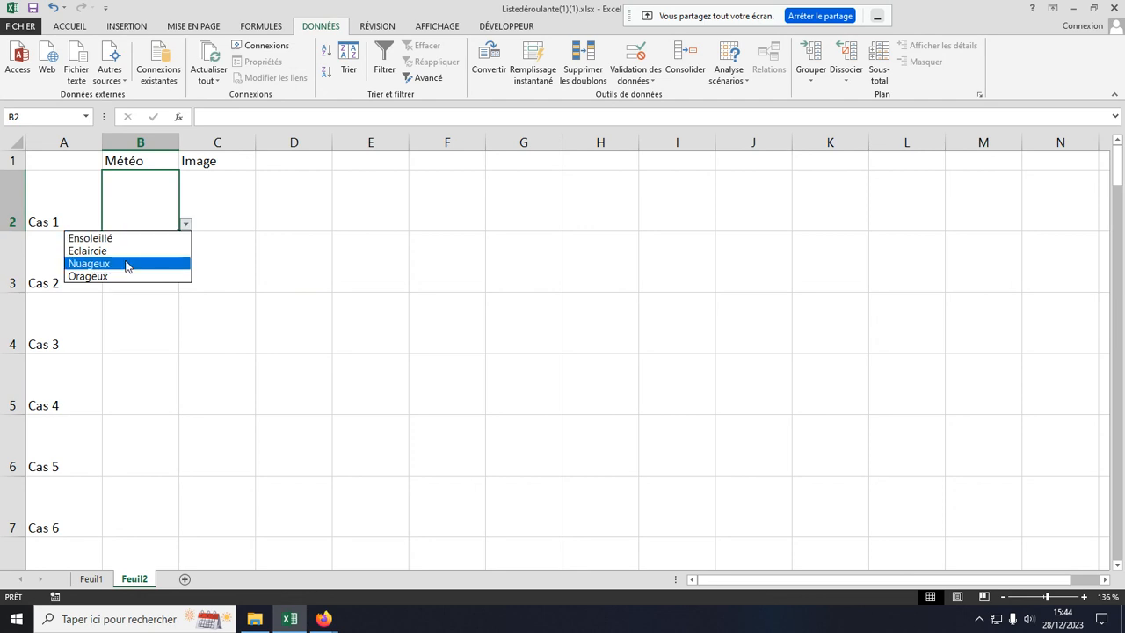
Add the test entry toto in cell A6 of Feuil1, below the weather names
left_click(90, 578)
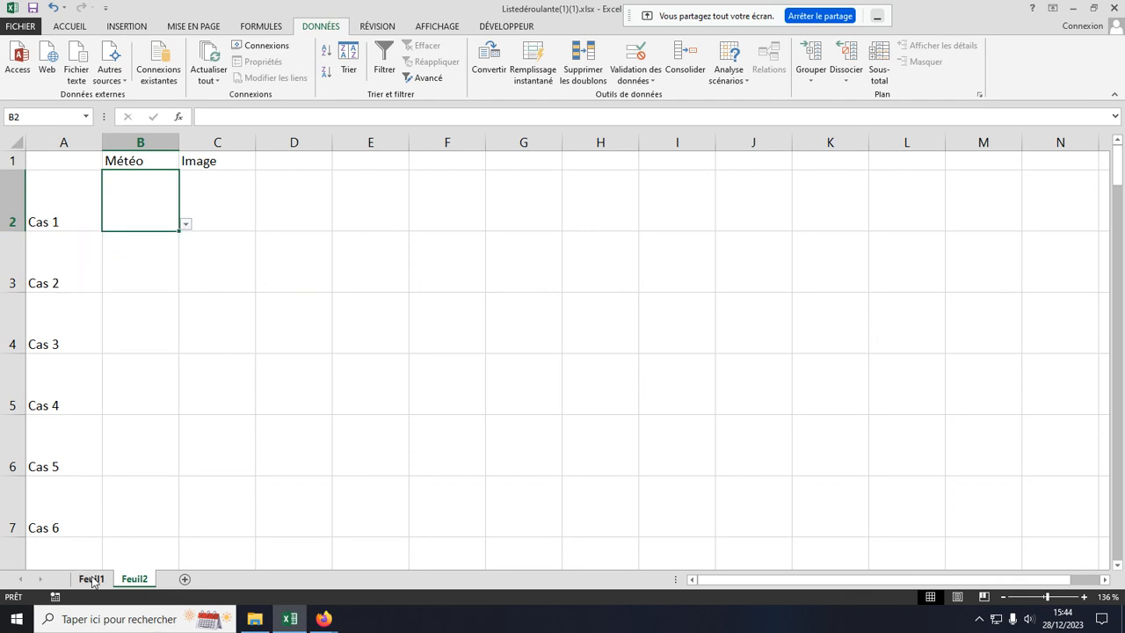
left_click(90, 578)
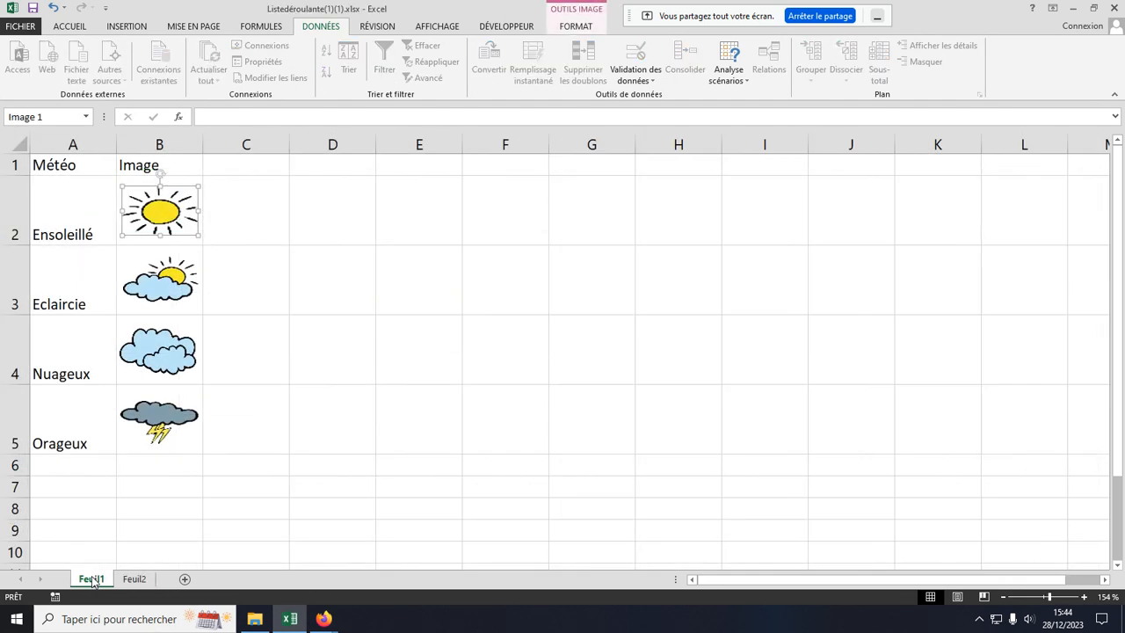
left_click(73, 466)
type("toto")
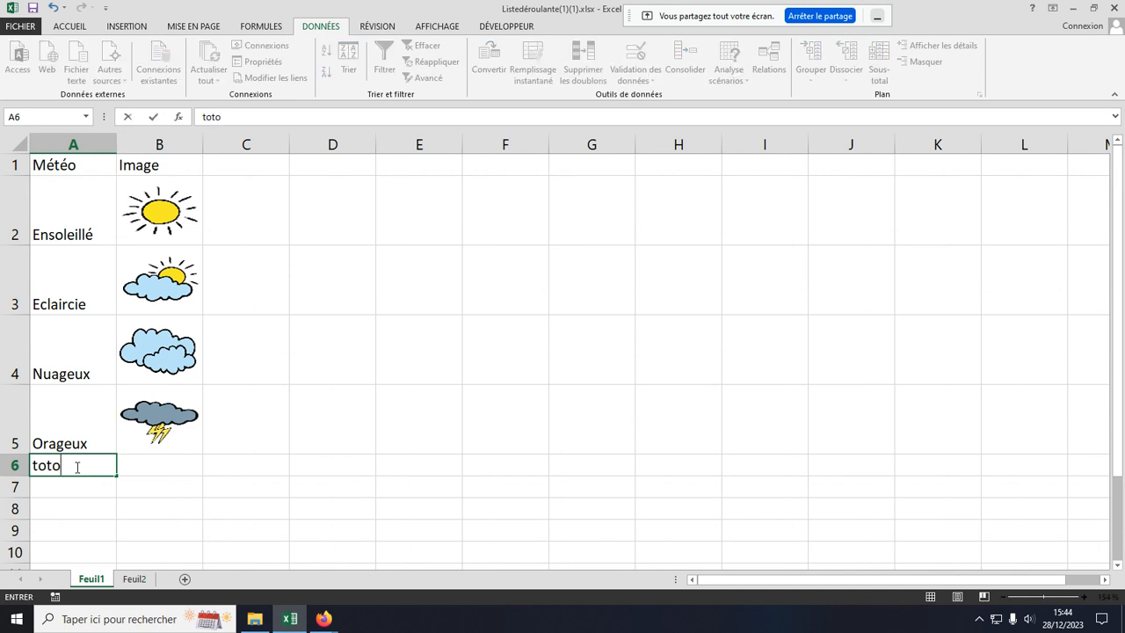
Check on Feuil2 whether the drop-down list in cell B2 includes the added test entry
left_click(133, 578)
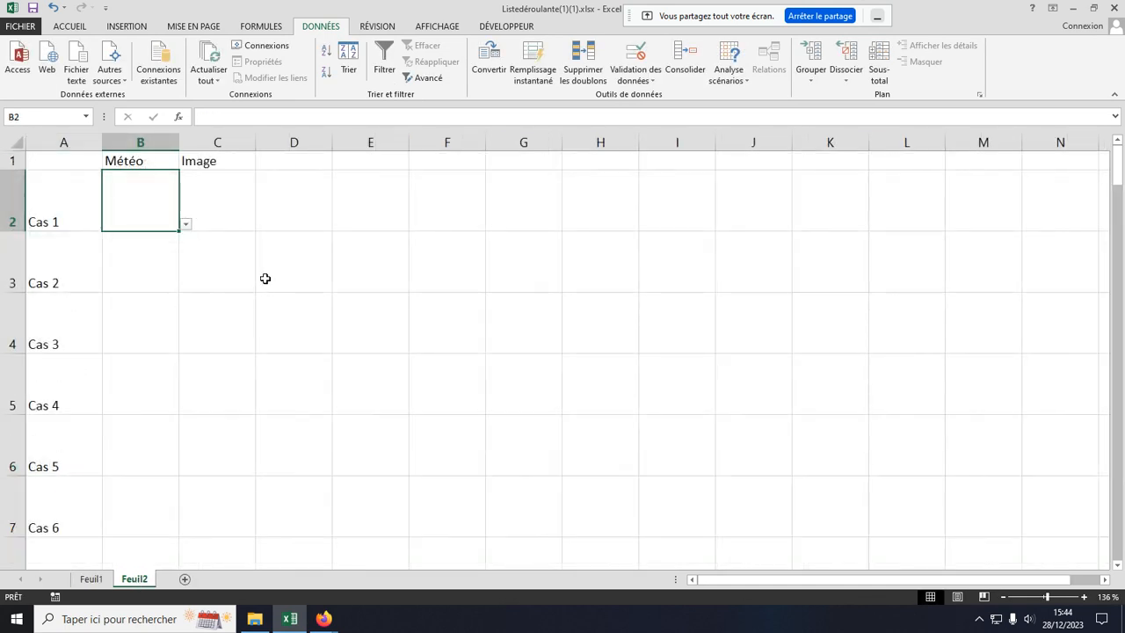
left_click(193, 220)
left_click(175, 226)
left_click(186, 225)
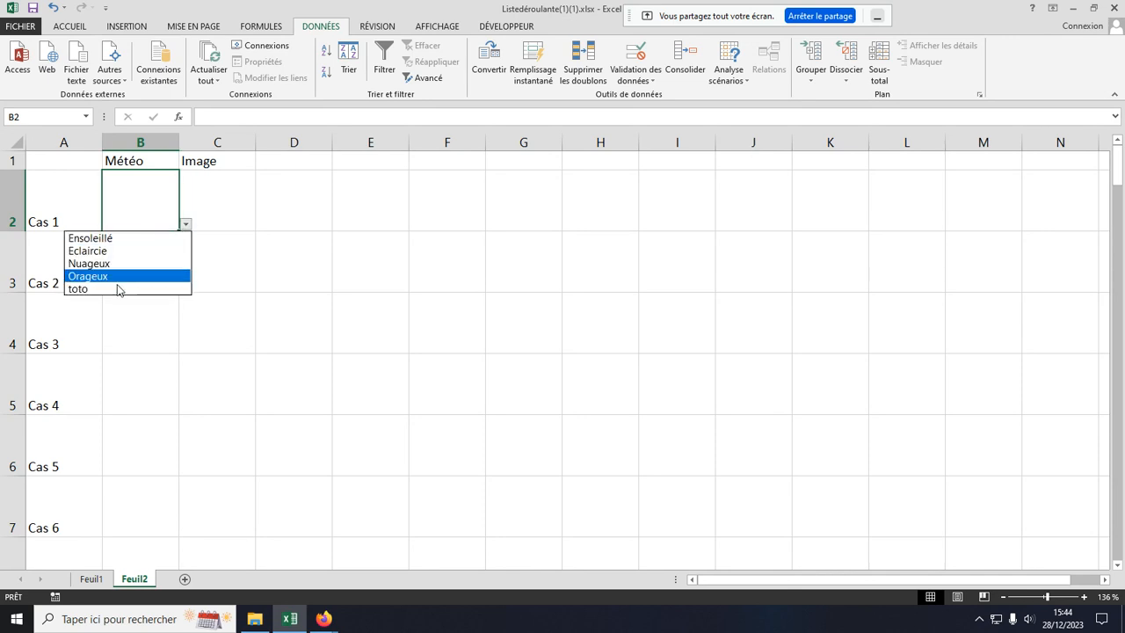
Delete the test entry toto from cell A6 of Feuil1
left_click(105, 580)
left_click(87, 578)
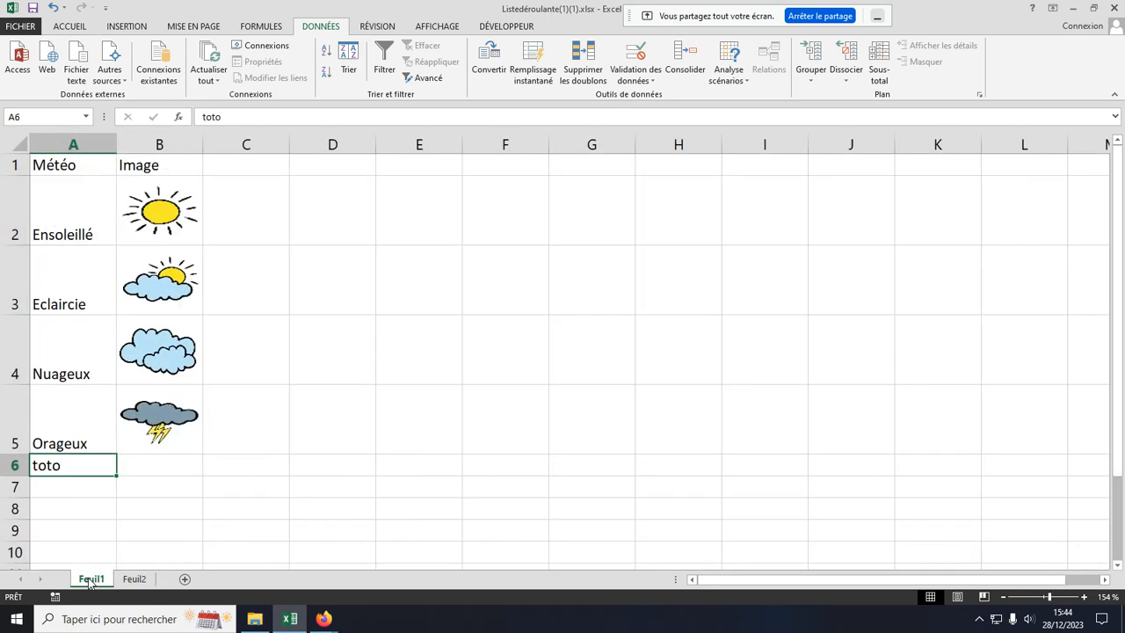
left_click(88, 502)
left_click(69, 469)
key("Delete")
left_click(146, 487)
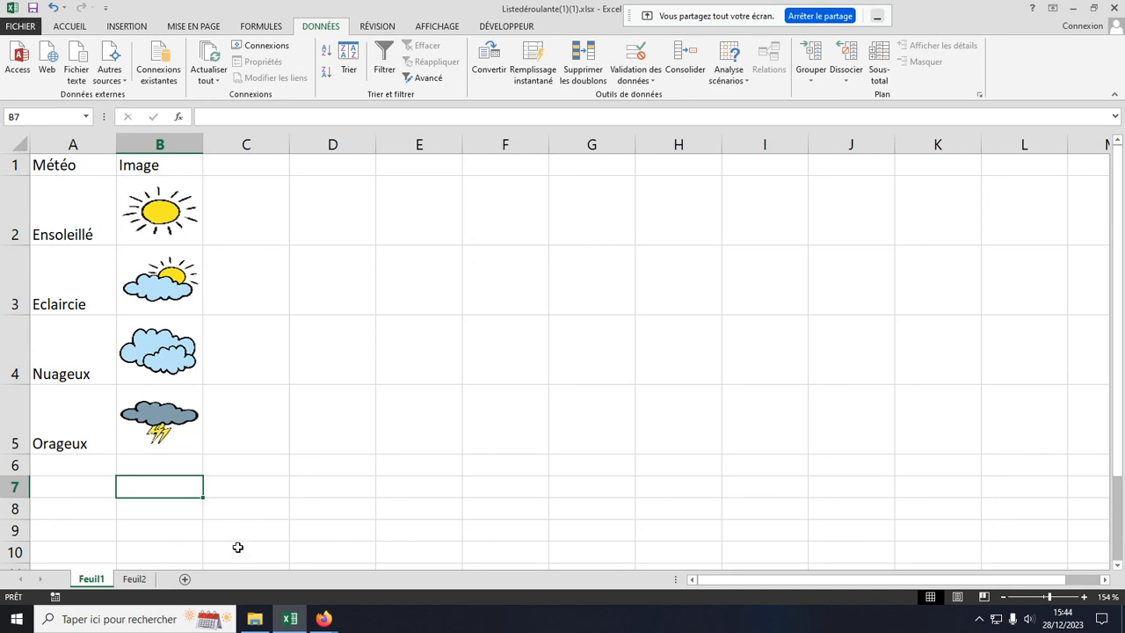
Check the object name of each of the four weather pictures in column B of Feuil1
left_click(161, 216)
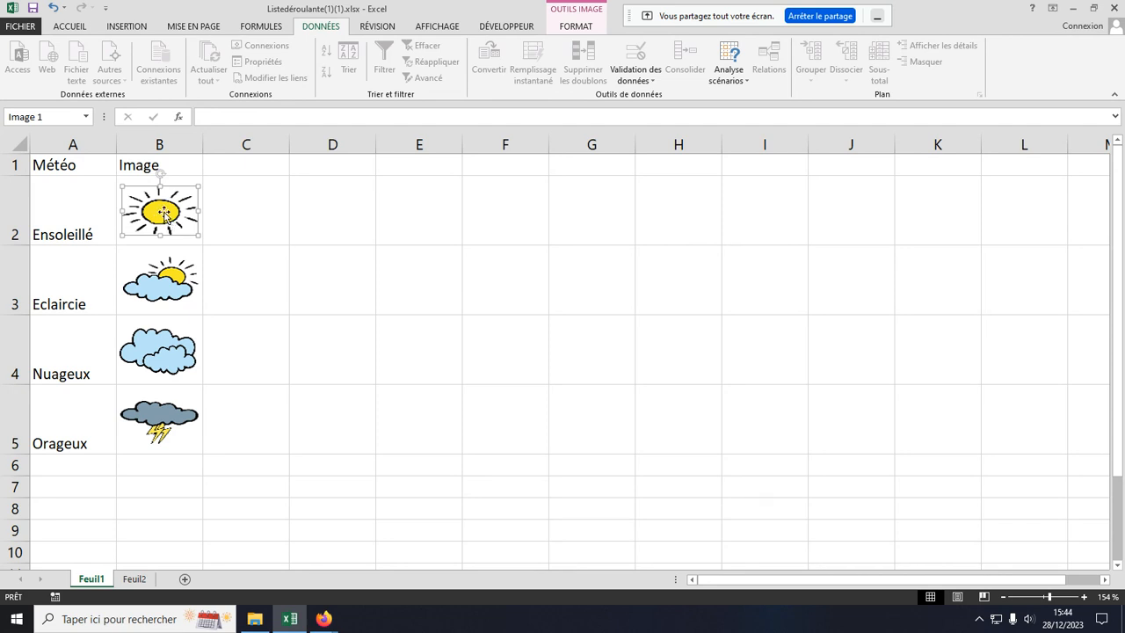
left_click(172, 279)
left_click(169, 354)
left_click(169, 405)
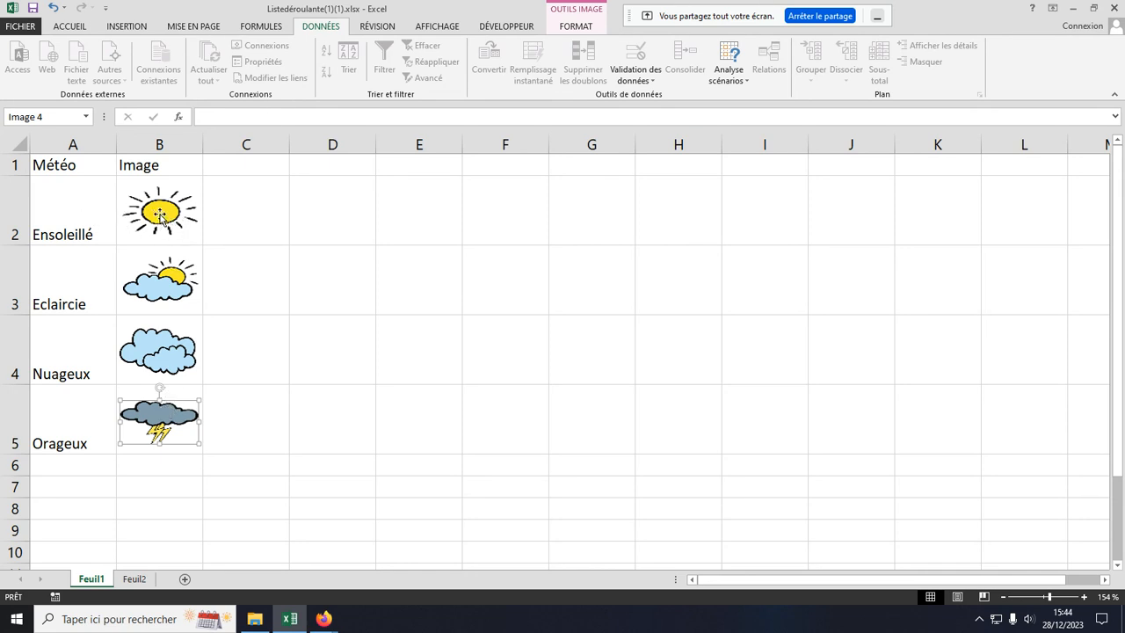
Try to name the sun picture in B2 Ensoleillé, using the text copied from cell A2
left_click(77, 233)
double_click(72, 234)
double_click(72, 234)
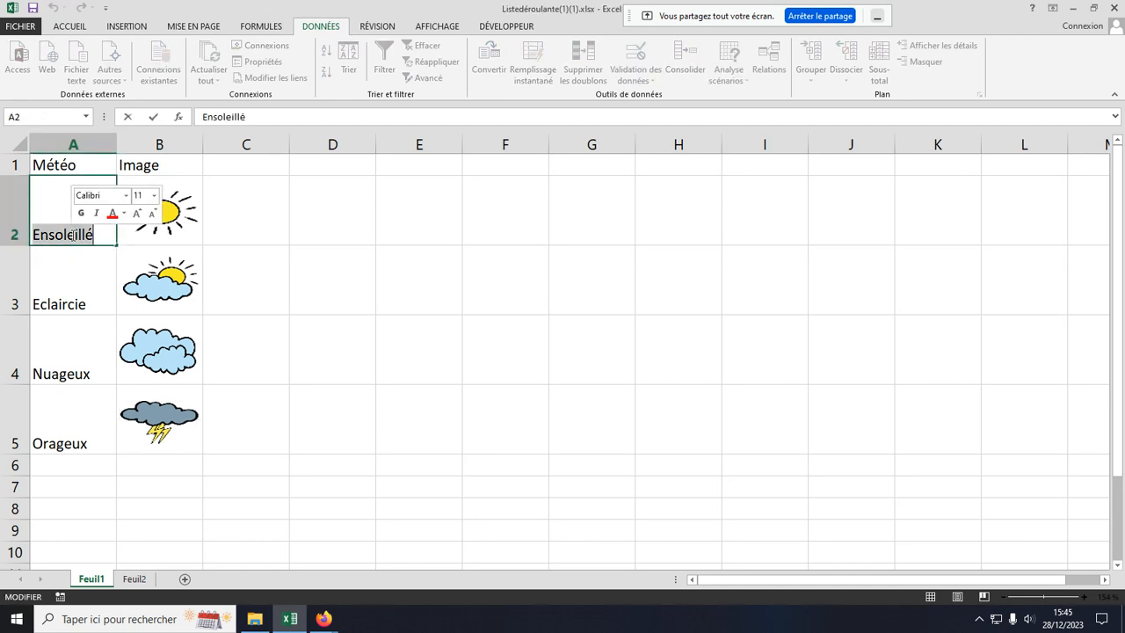
right_click(75, 237)
left_click(105, 263)
left_click(152, 222)
left_click(49, 121)
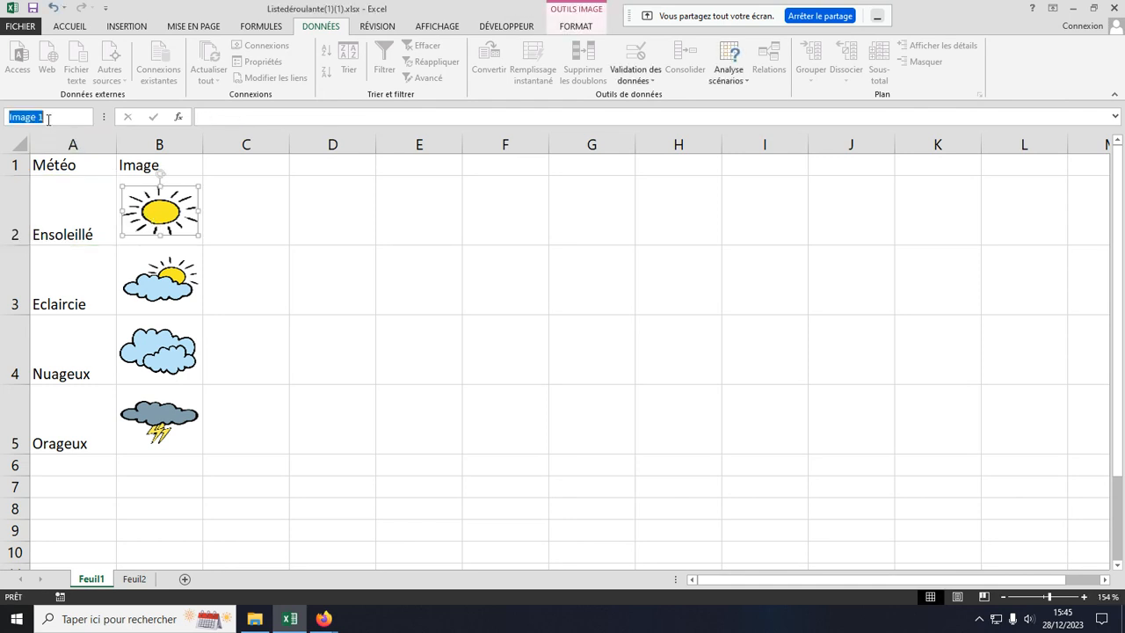
key("ctrl+v")
key("Return")
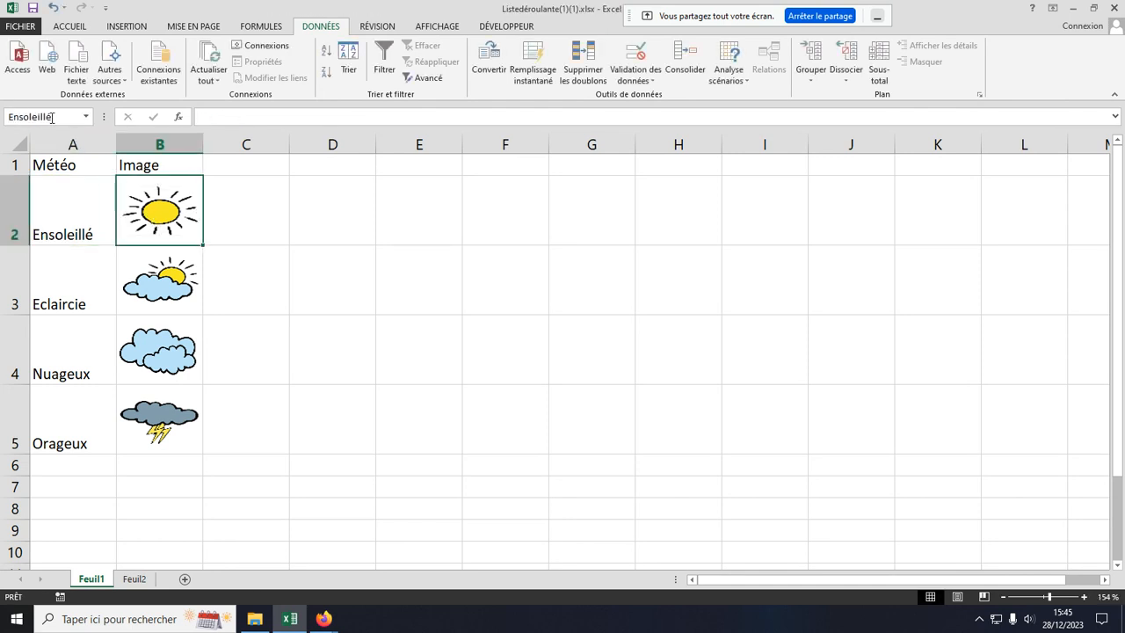
Try to name the sun-and-cloud picture in B3 Eclaircie, using the text copied from cell A3
left_click(66, 303)
double_click(66, 305)
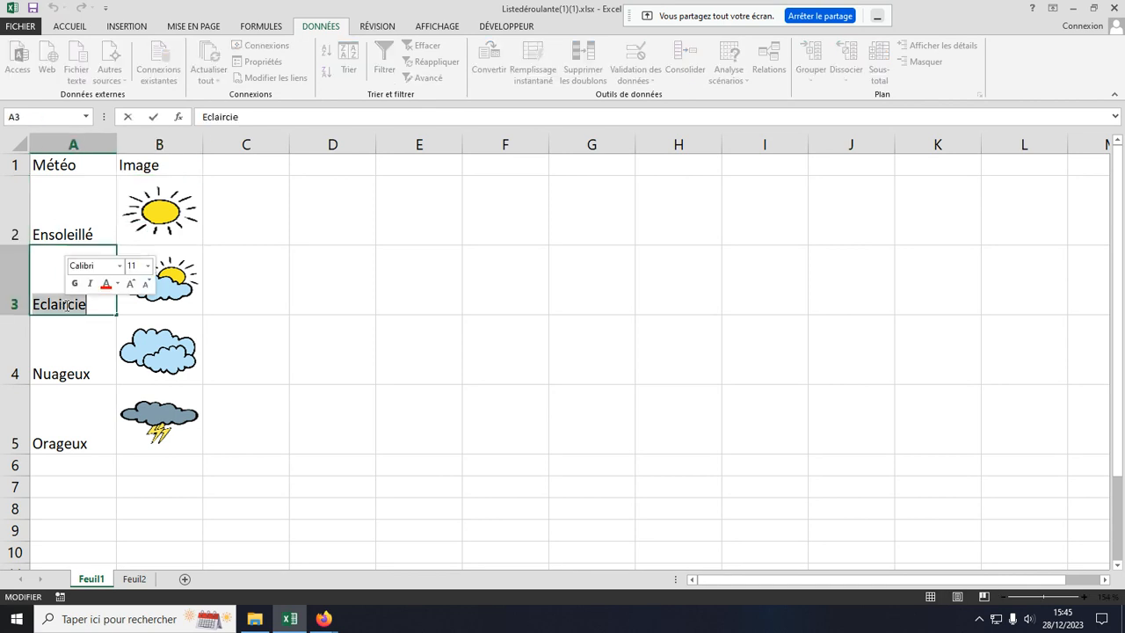
key("ctrl+c")
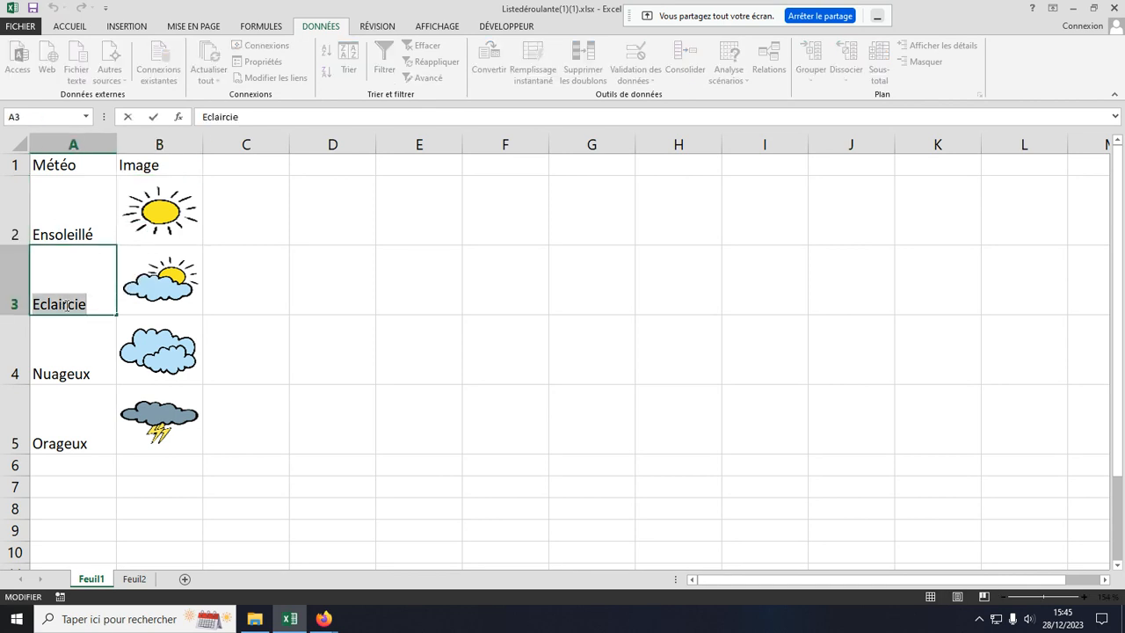
left_click(148, 290)
left_click(39, 121)
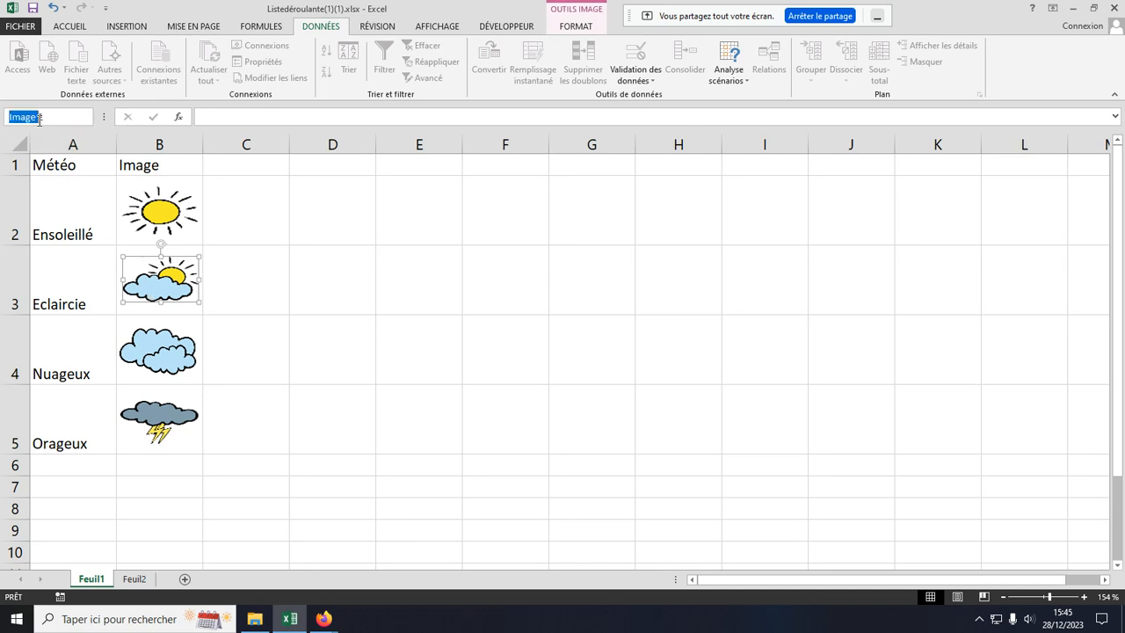
left_click_drag(44, 119, 3, 118)
key("ctrl+v")
key("Return")
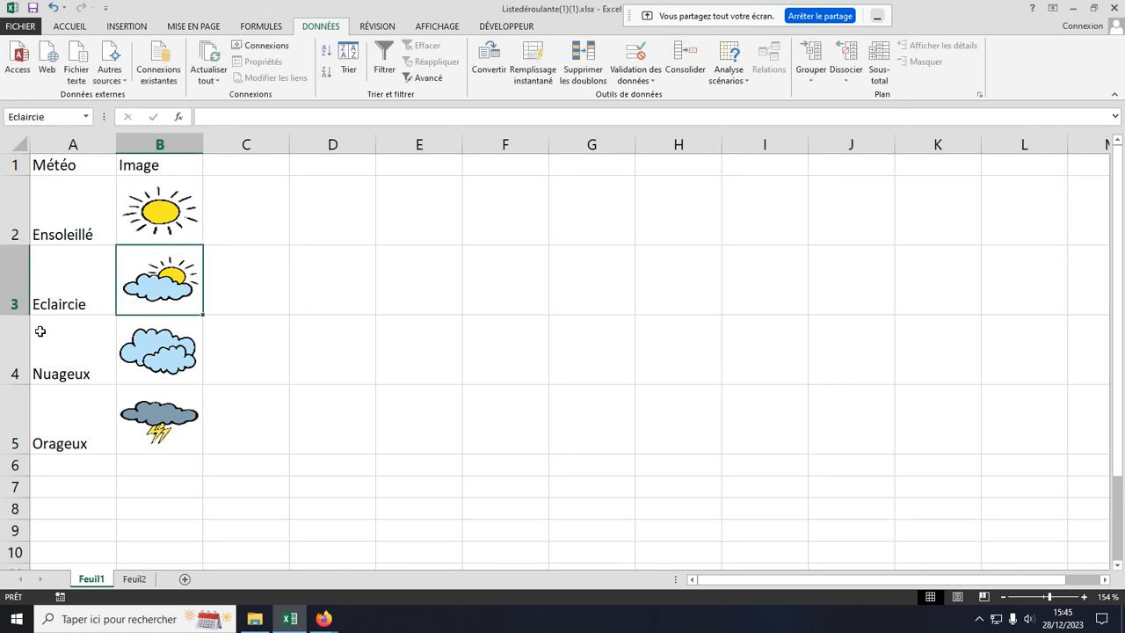
Try to name the cloud picture in B4 Nuageux, using the text copied from cell A4
double_click(71, 376)
double_click(70, 376)
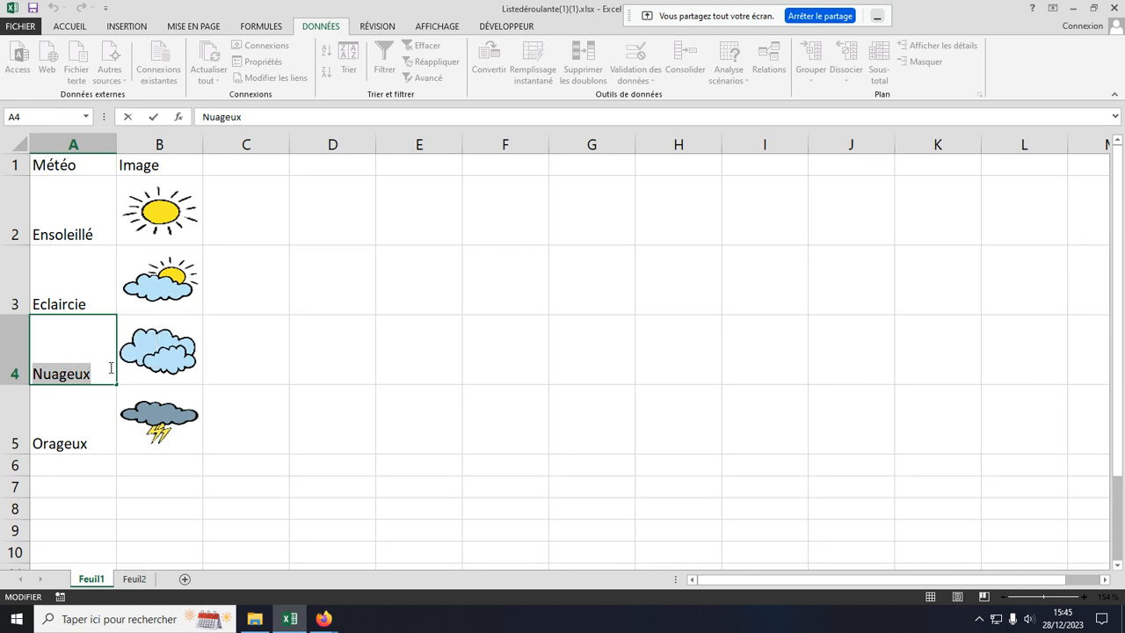
left_click(143, 351)
left_click(22, 117)
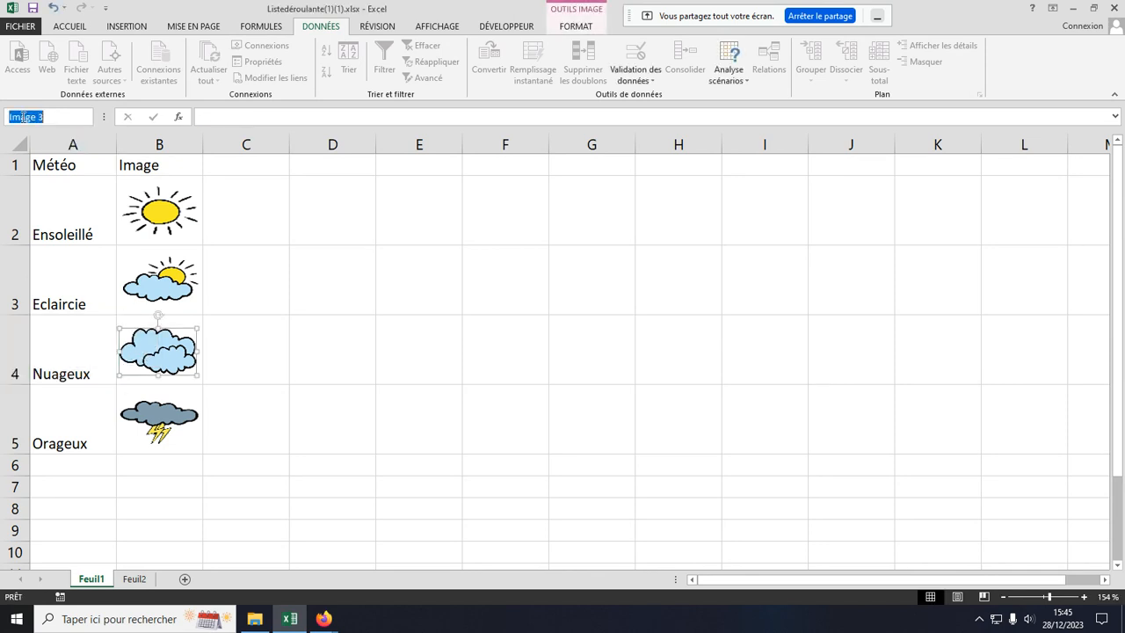
key("ctrl+v")
key("Escape")
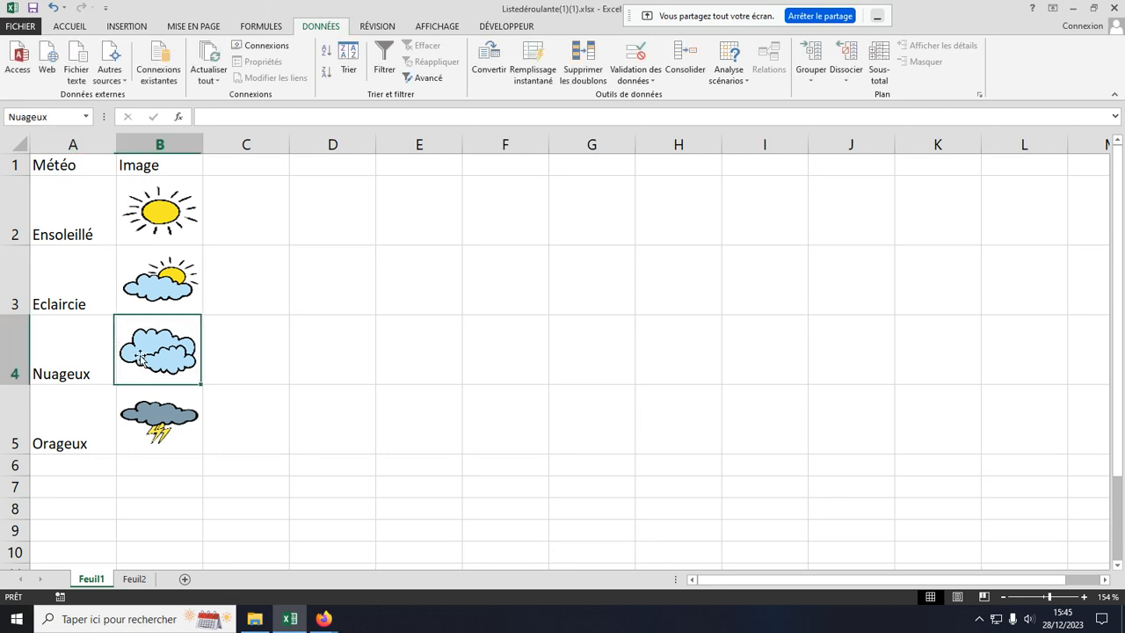
Try to name the storm cloud picture in B5 Orageux, using the text copied from cell A5
left_click(63, 447)
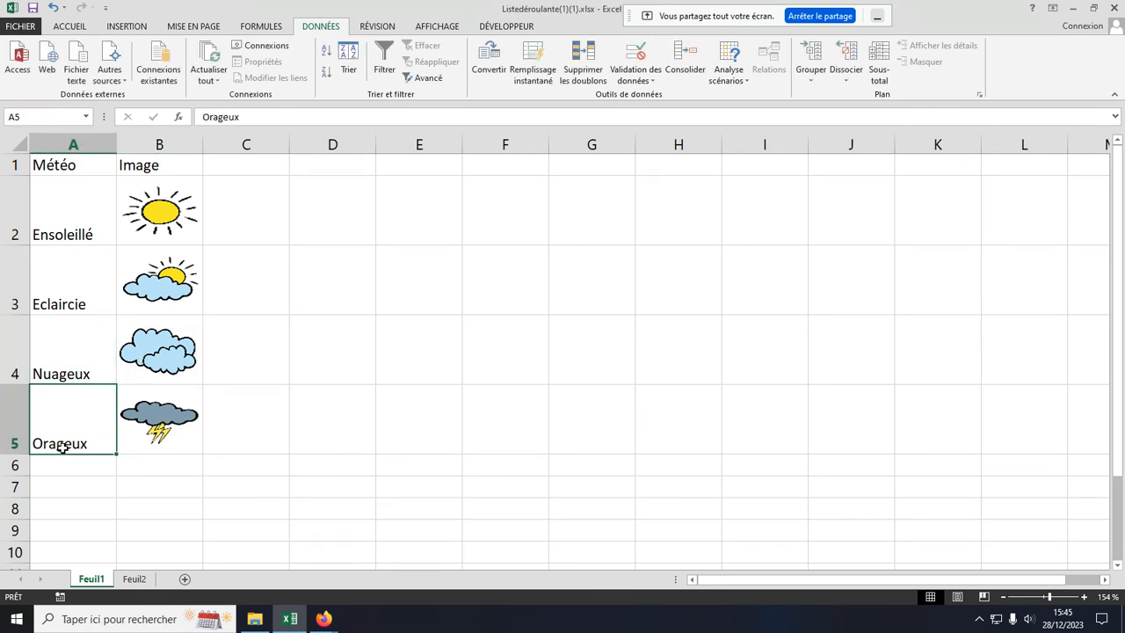
double_click(63, 448)
double_click(63, 447)
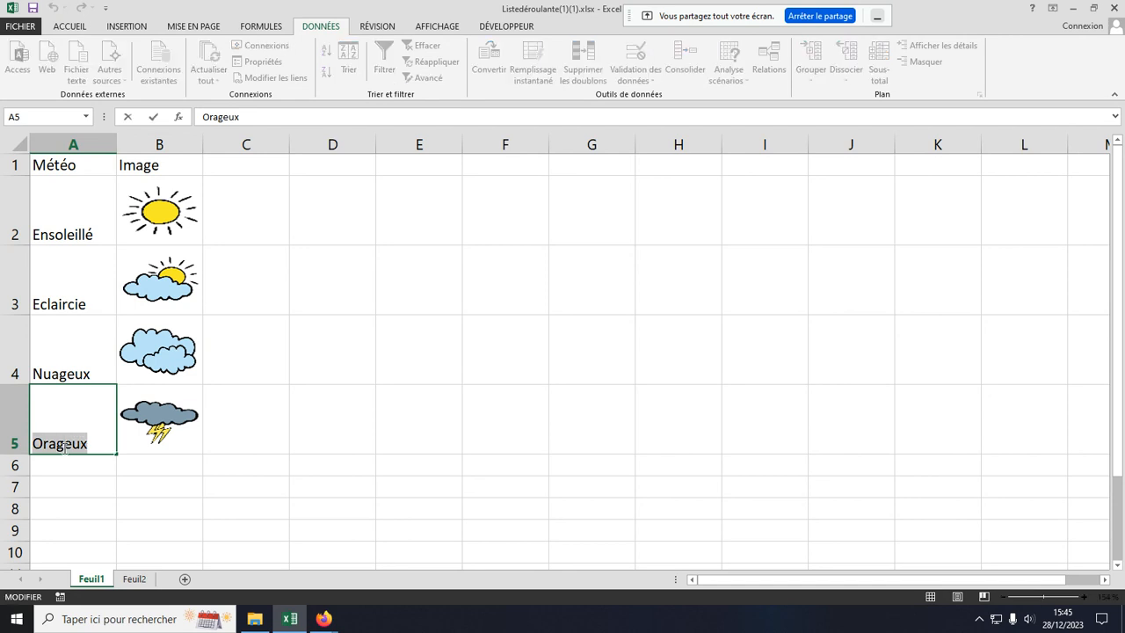
left_click(152, 424)
left_click(53, 121)
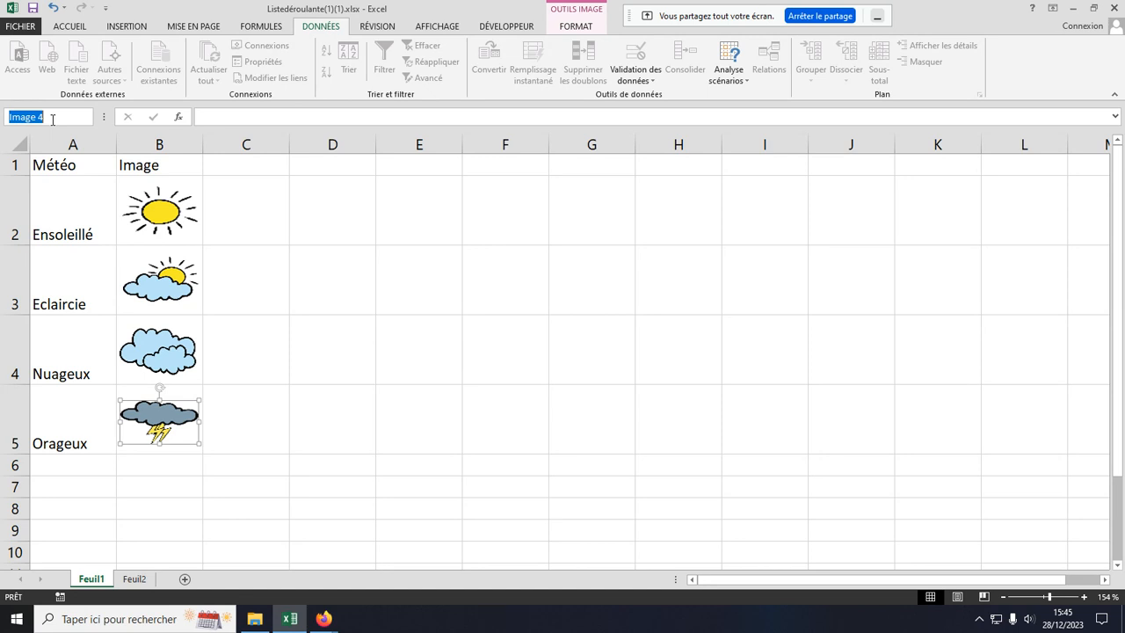
key("ctrl+v")
key("Return")
left_click(230, 332)
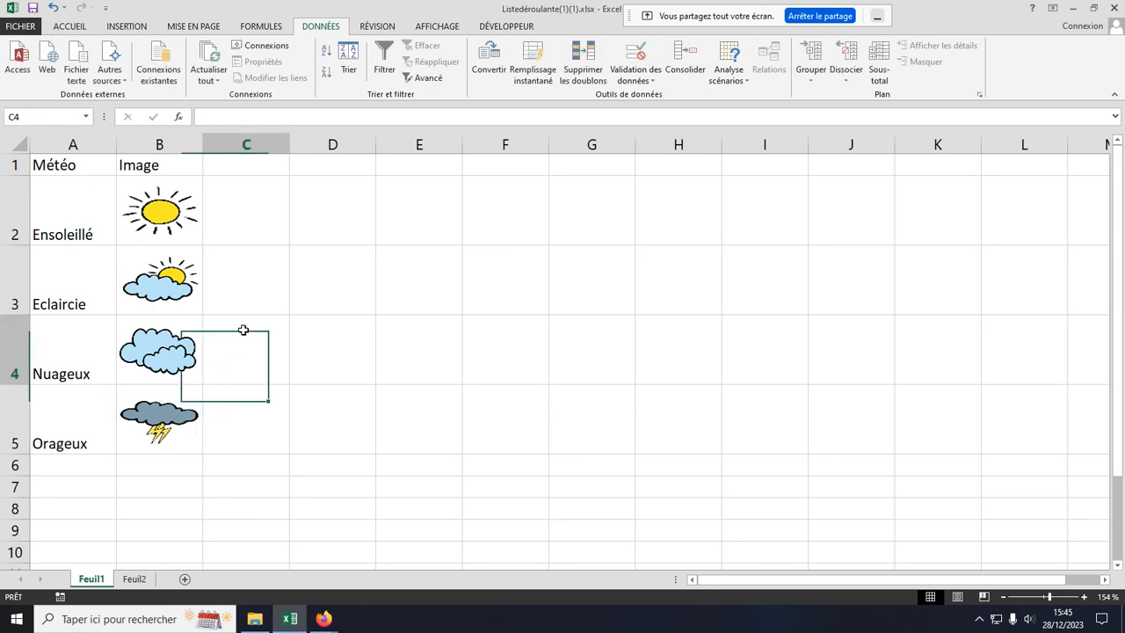
Check the object names of the pictures in B4, B3 and B2
left_click(164, 363)
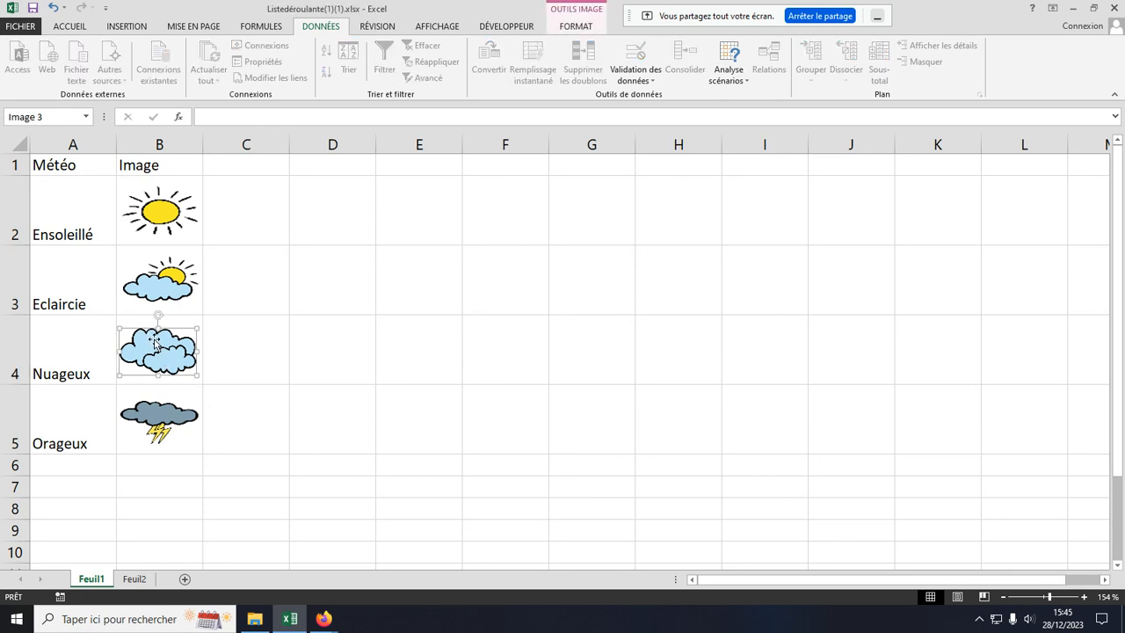
left_click(163, 291)
left_click(151, 220)
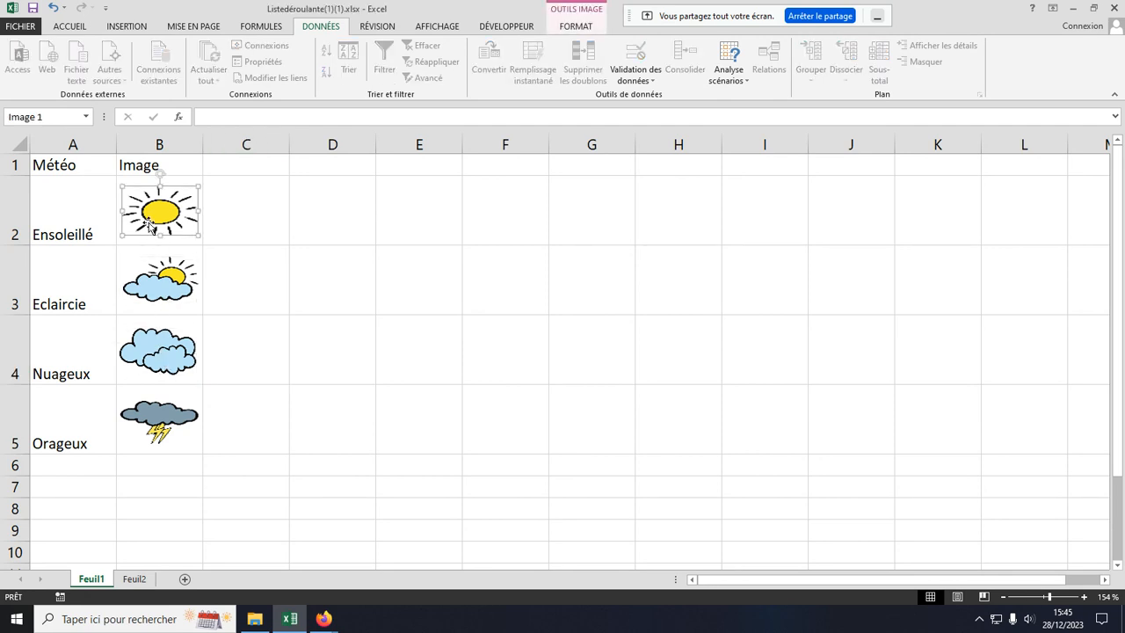
Retry naming the sun picture in B2 Ensoleillé from the text in A2, and check the picture's name
left_click(71, 236)
double_click(71, 236)
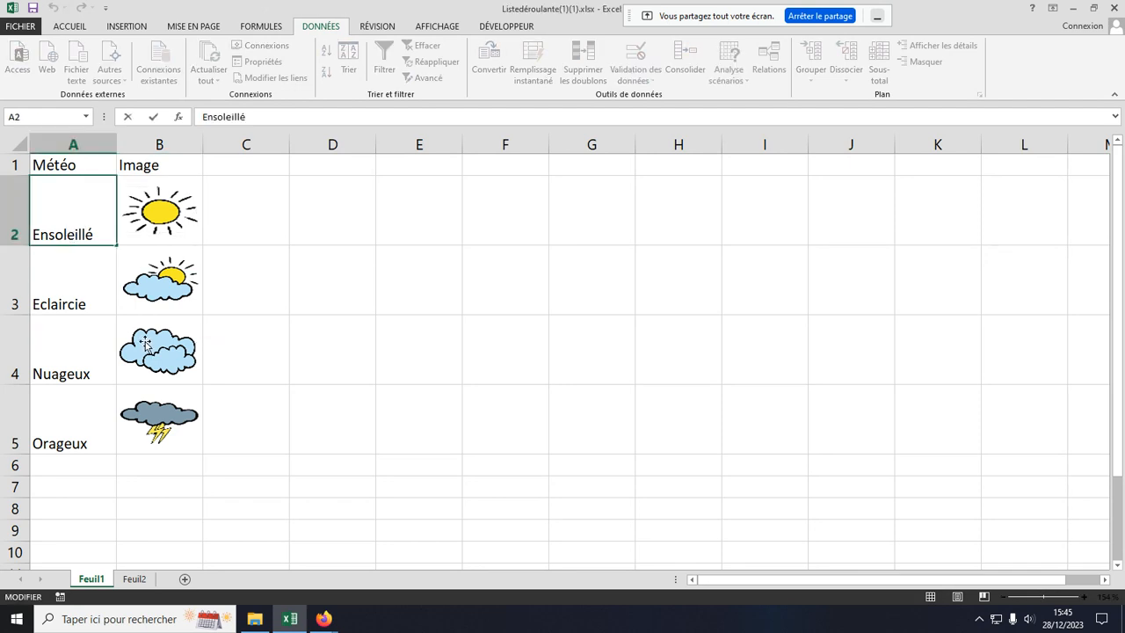
double_click(67, 237)
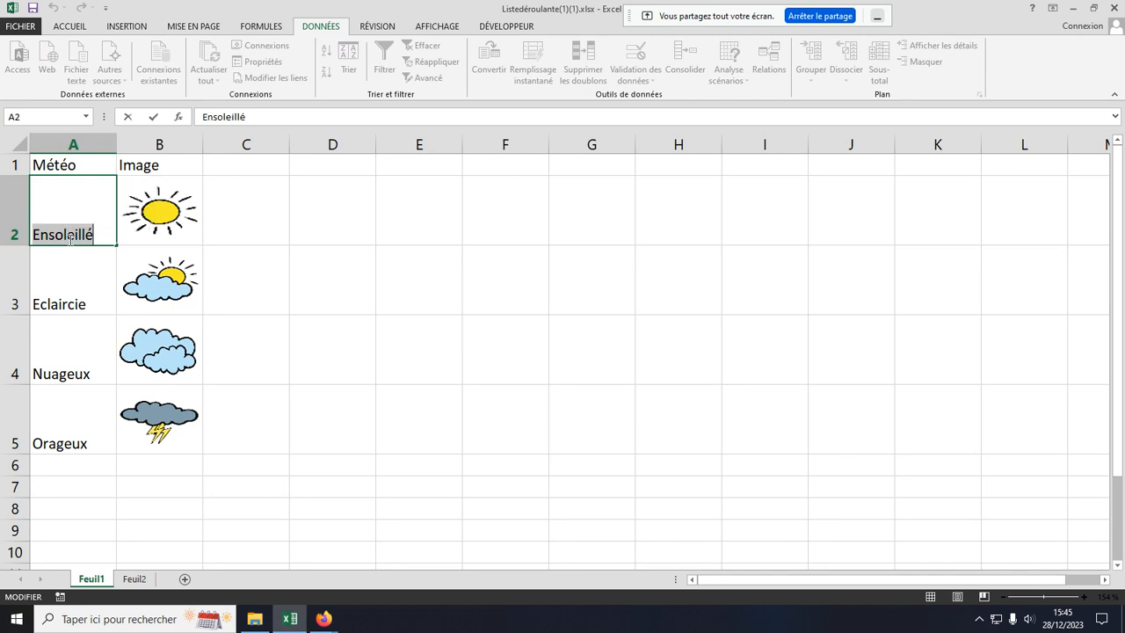
left_click(145, 215)
left_click(51, 117)
key("ctrl+v")
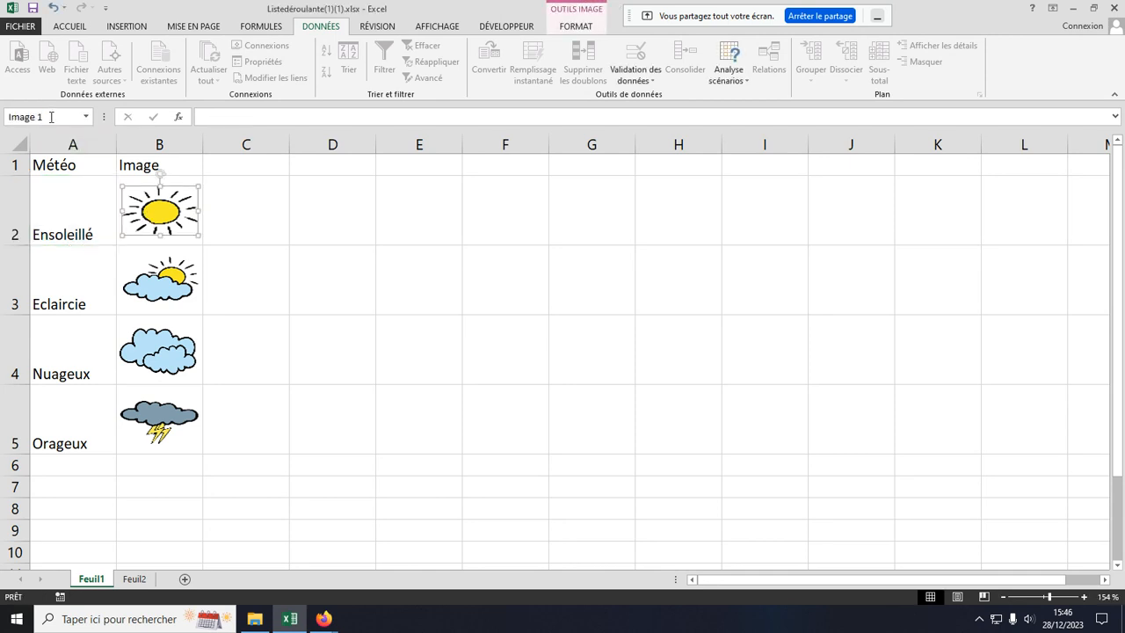
key("Return")
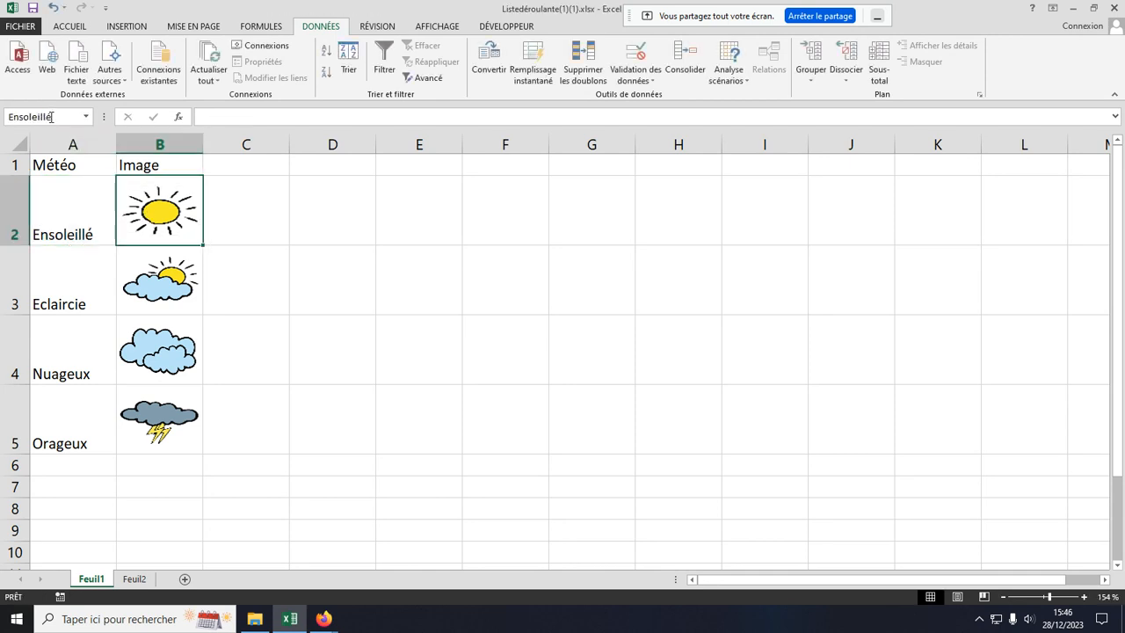
left_click(94, 273)
left_click(154, 209)
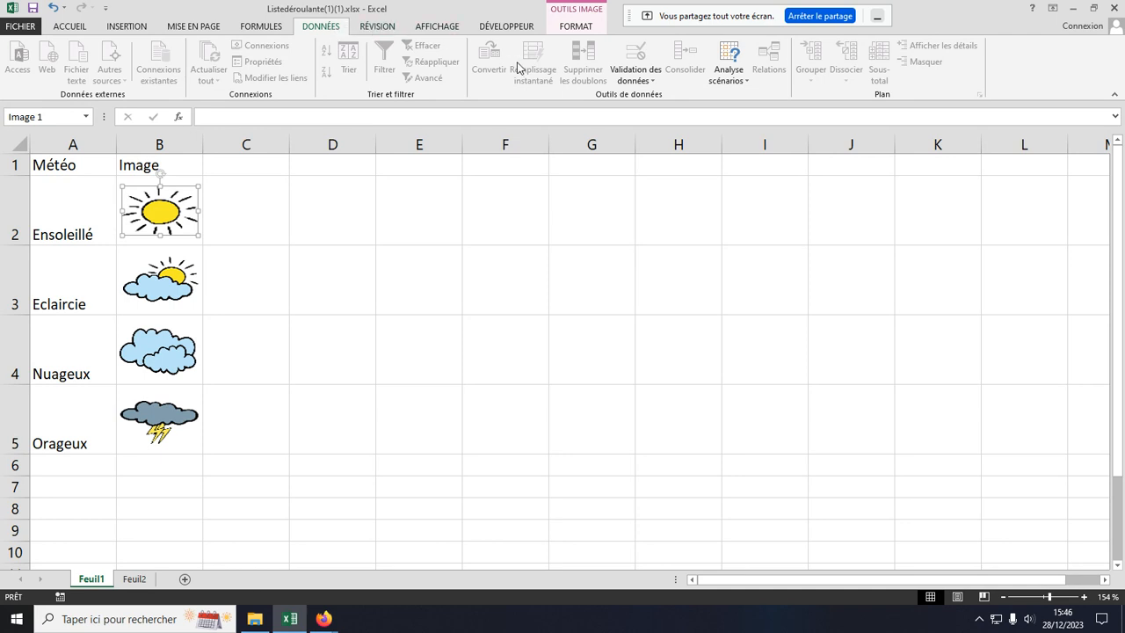
Try once more to apply the text Ensoleillé from A2 as the sun picture's name, and check the names of the pictures in B2 and B3
left_click(379, 29)
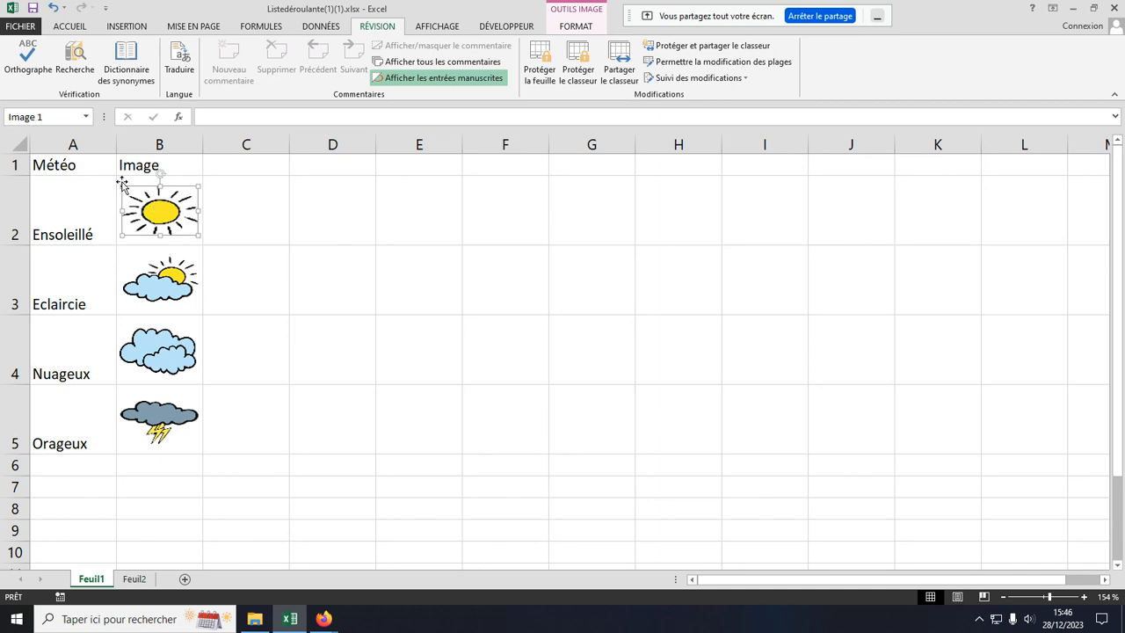
double_click(74, 235)
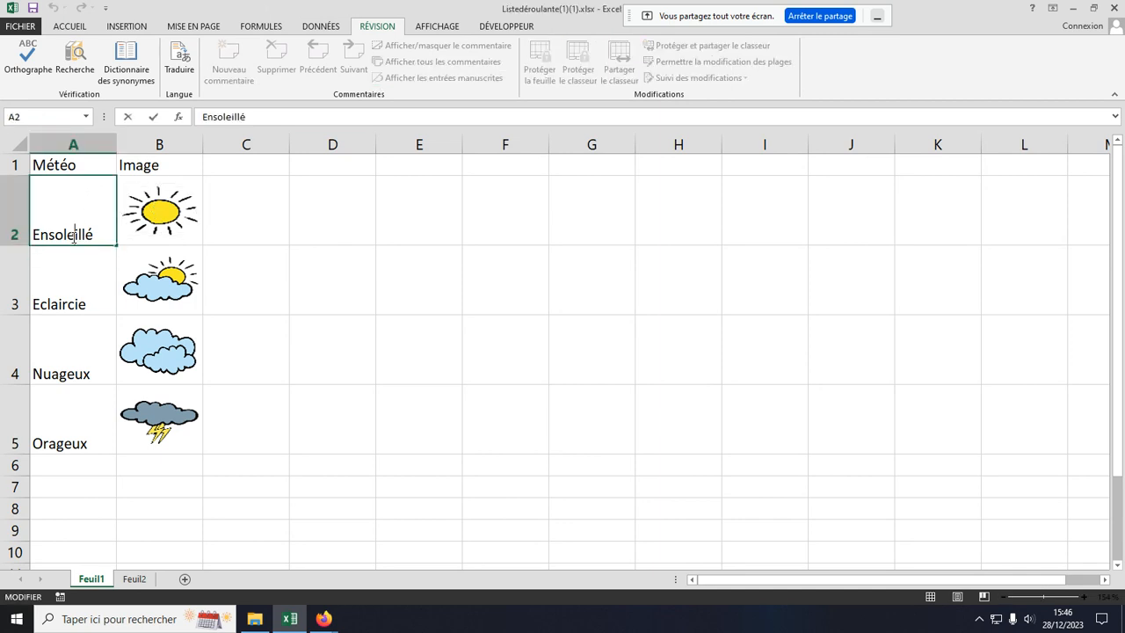
double_click(74, 235)
right_click(73, 236)
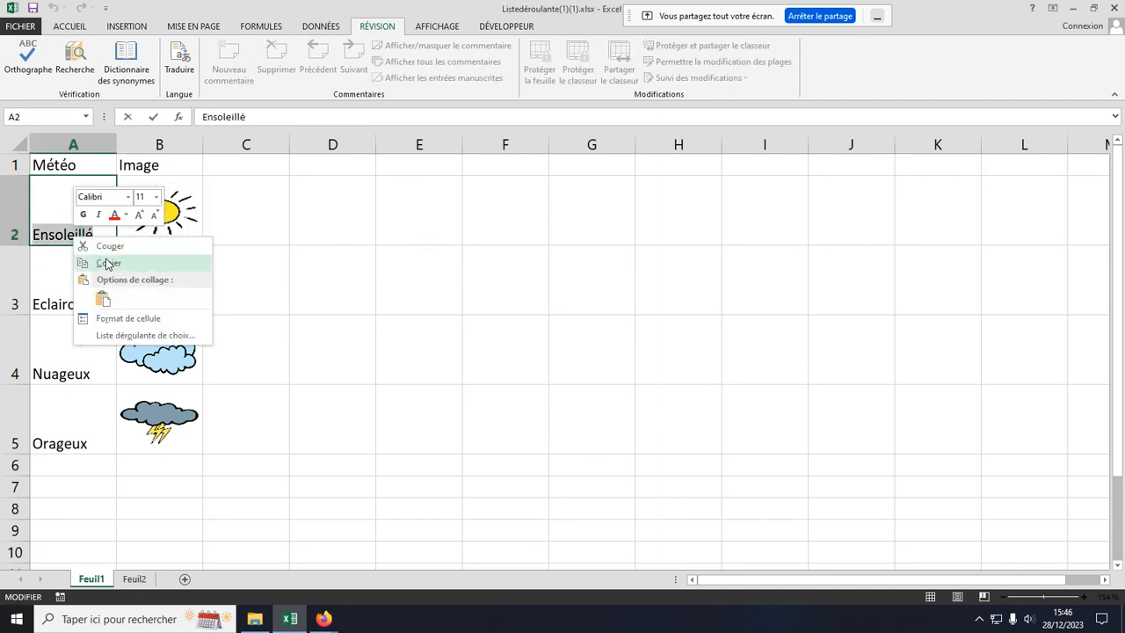
left_click(107, 263)
left_click(125, 191)
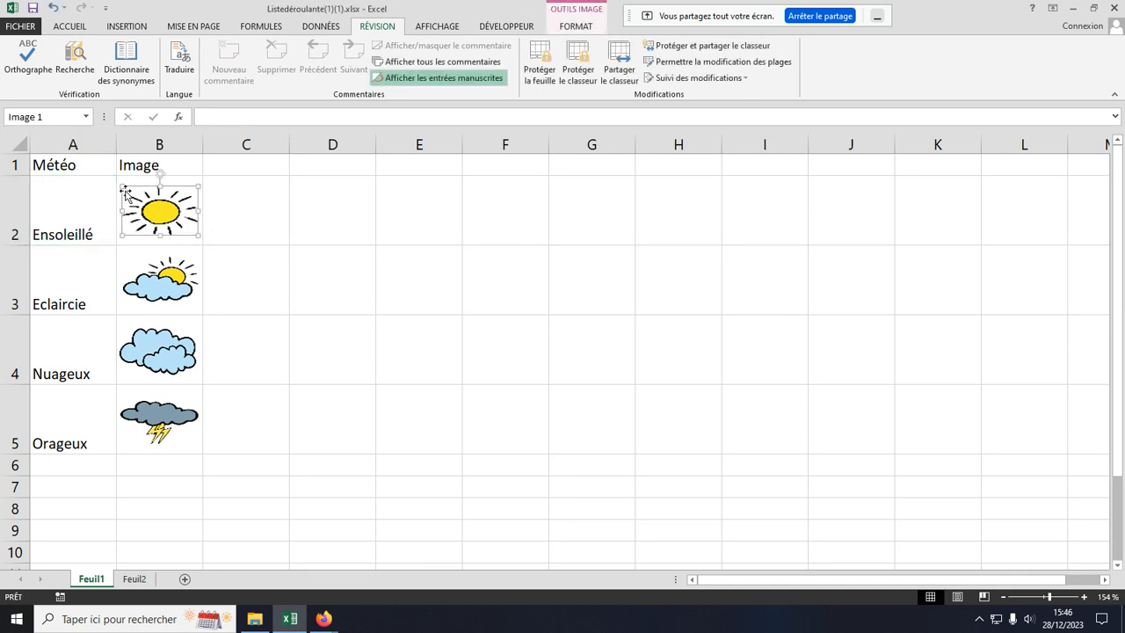
left_click(57, 118)
key("ctrl+v")
key("Return")
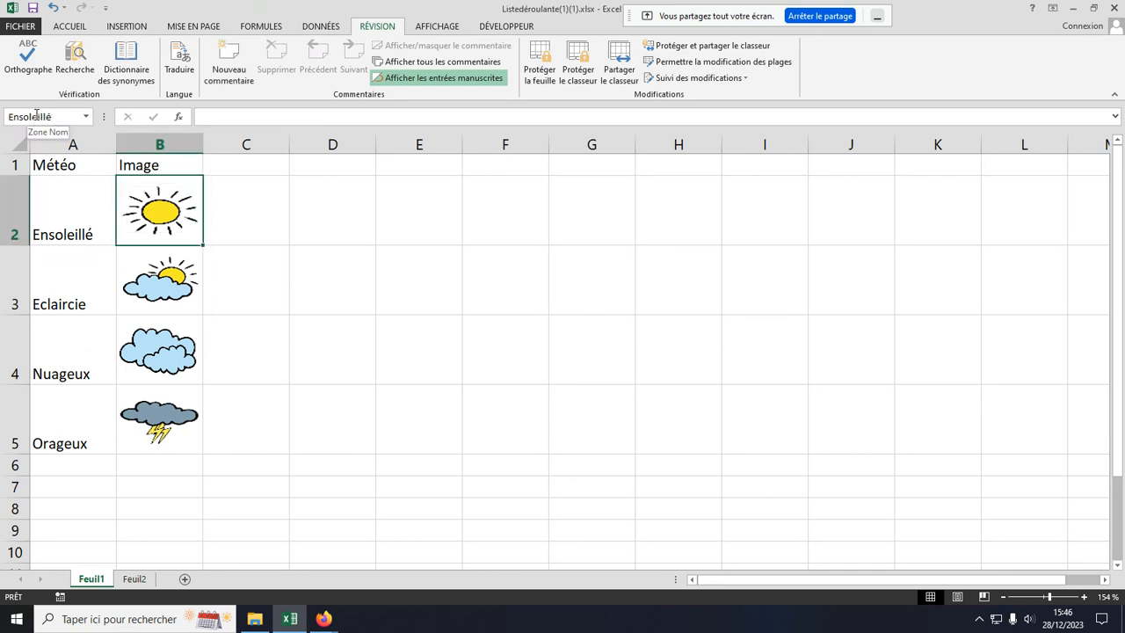
left_click(154, 214)
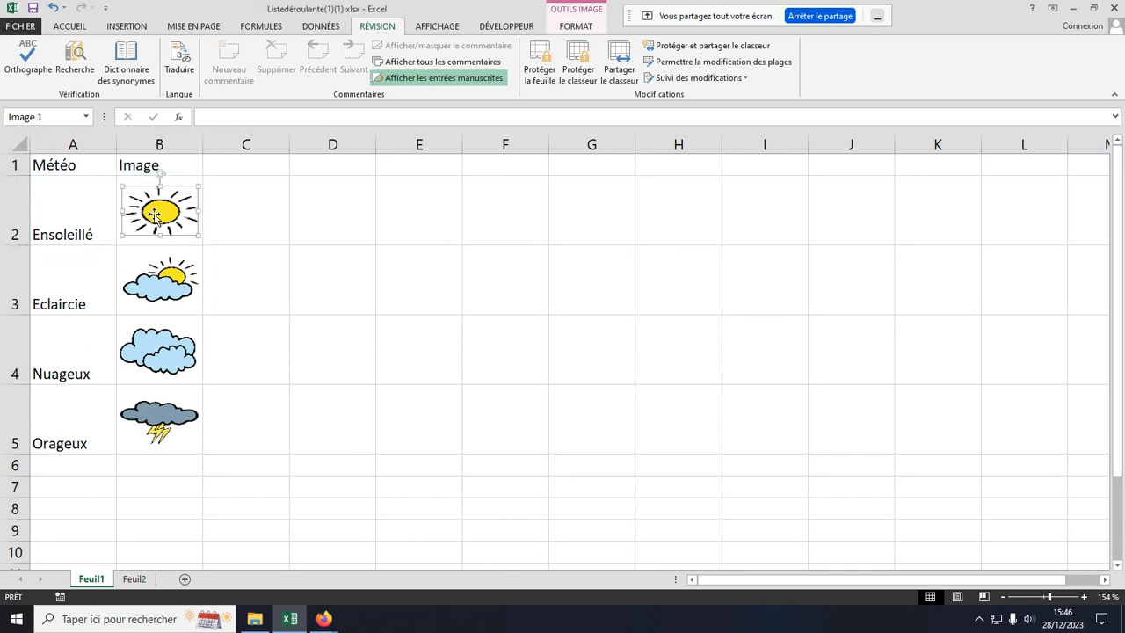
left_click(159, 282)
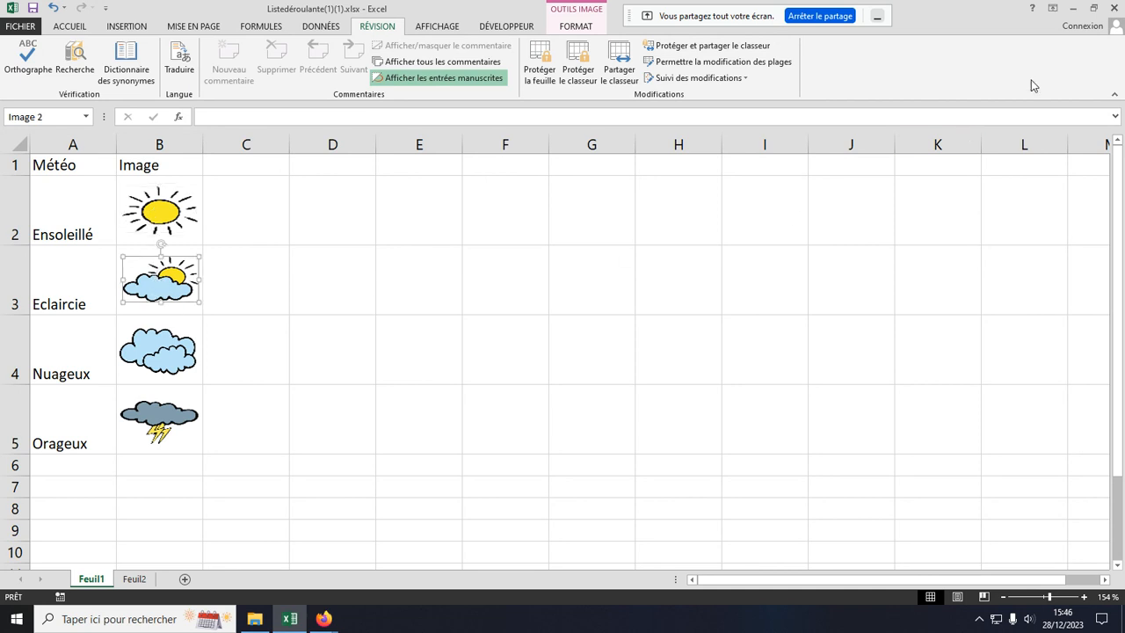